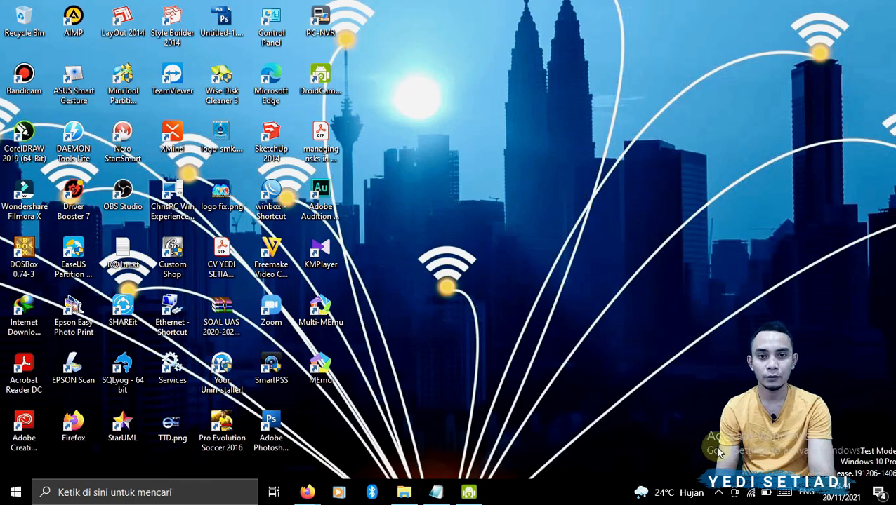
- Open the network list and browse the available Wi-Fi networks
left_click(750, 493)
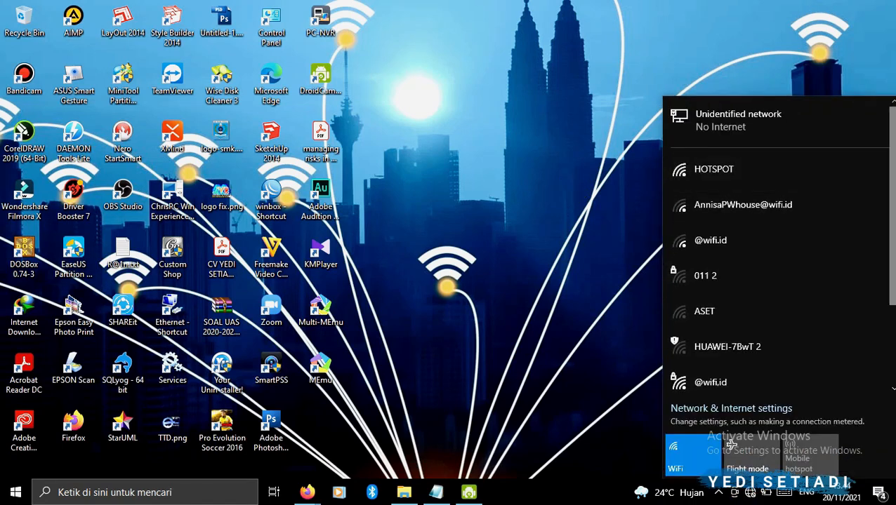
left_click(744, 379)
left_click(790, 383)
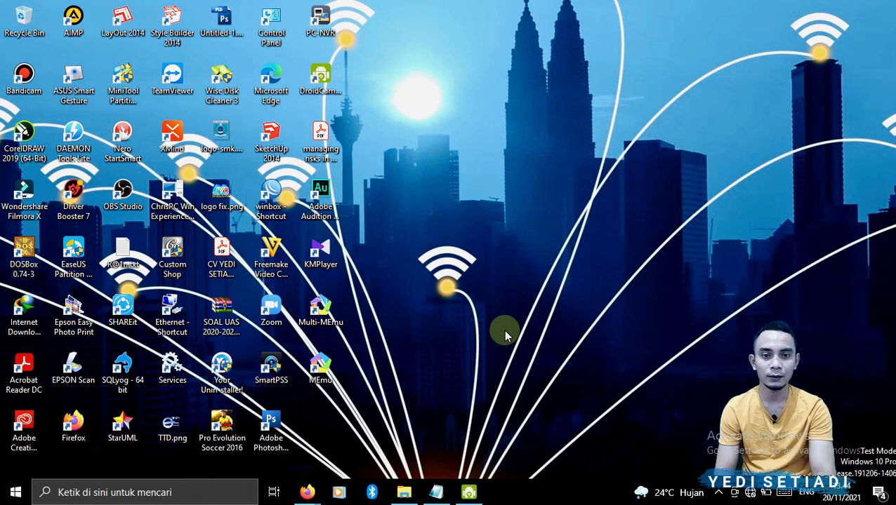
- Connect to the open HOTSPOT Wi-Fi network
left_click(749, 493)
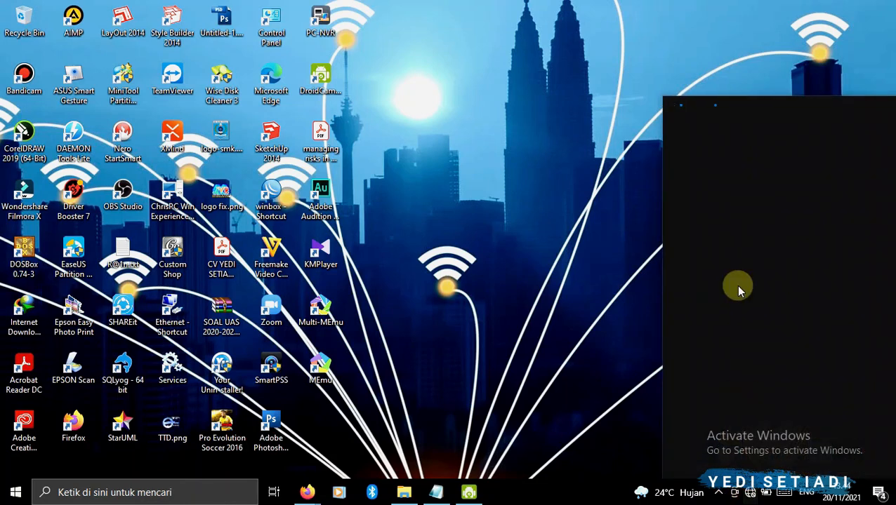
left_click(706, 175)
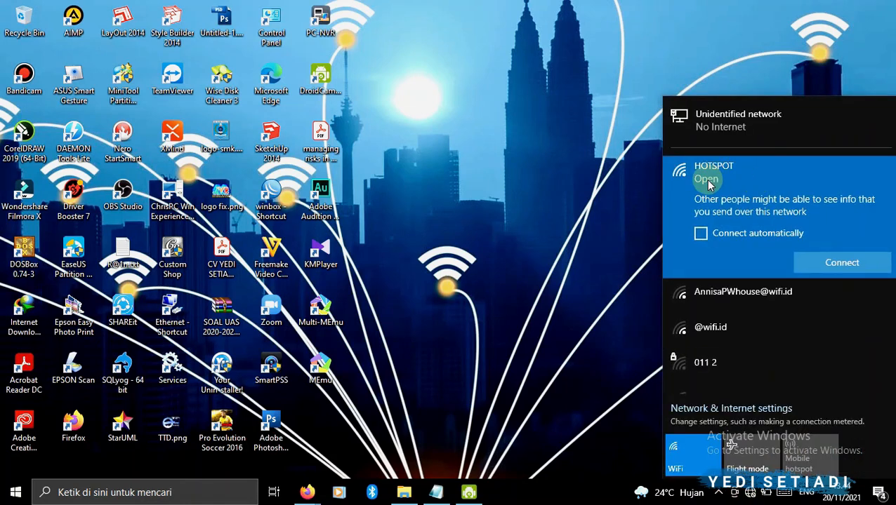
left_click(842, 262)
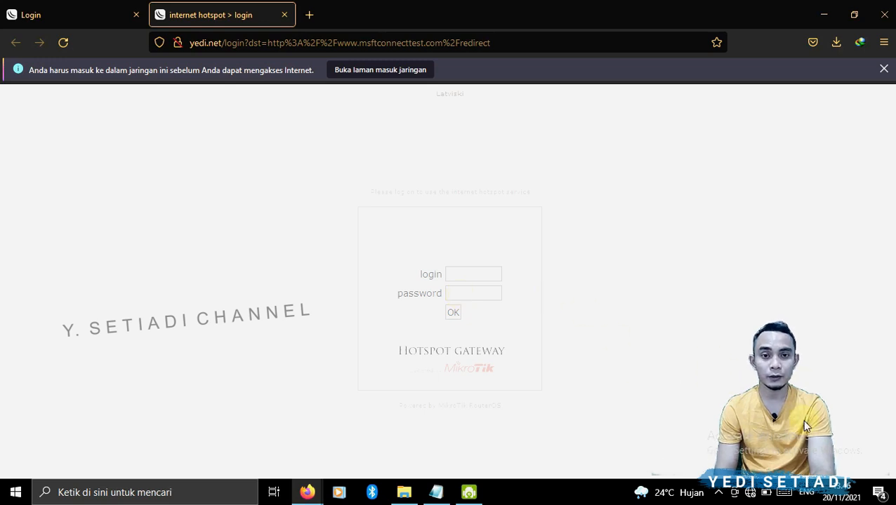
- Check the connection status of the HOTSPOT network in the network list
left_click(749, 493)
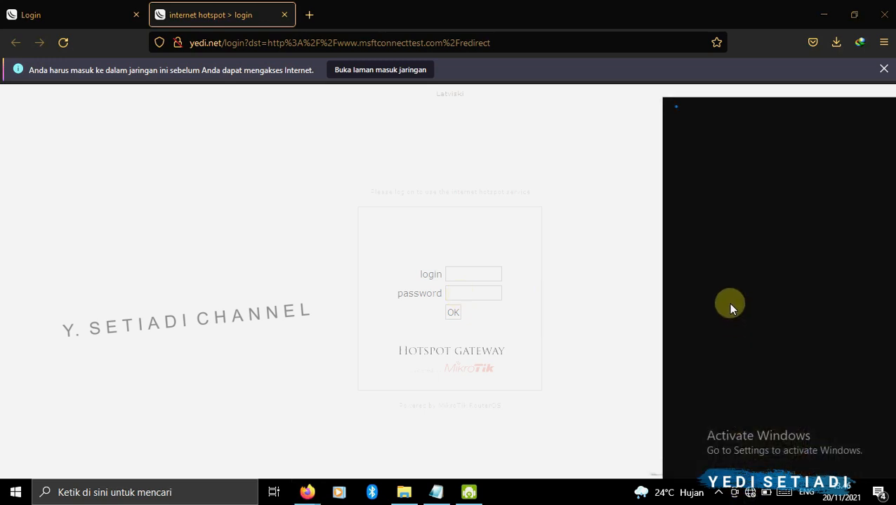
left_click(719, 179)
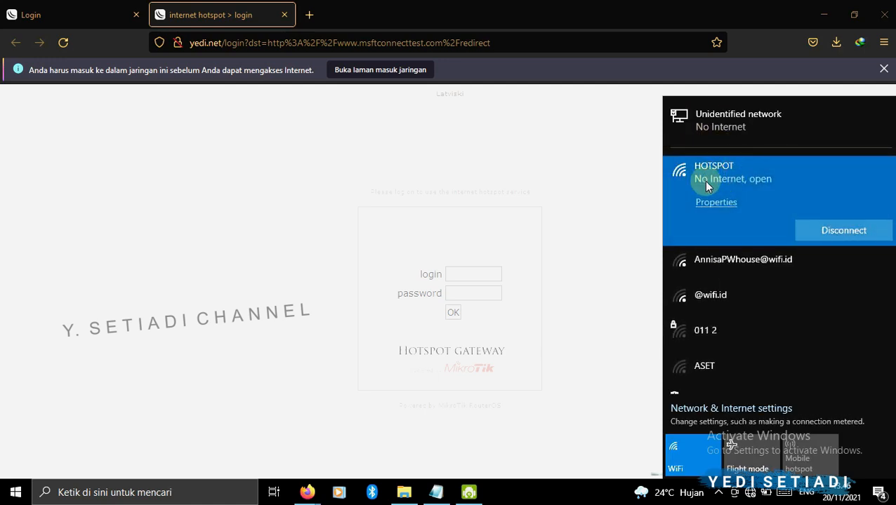
left_click(596, 266)
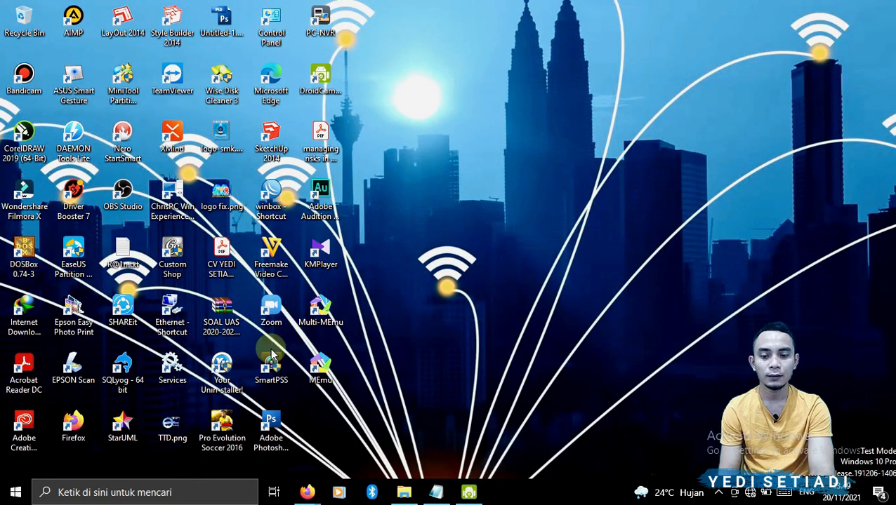
- Launch WinBox and connect to the MikroTik router
double_click(278, 197)
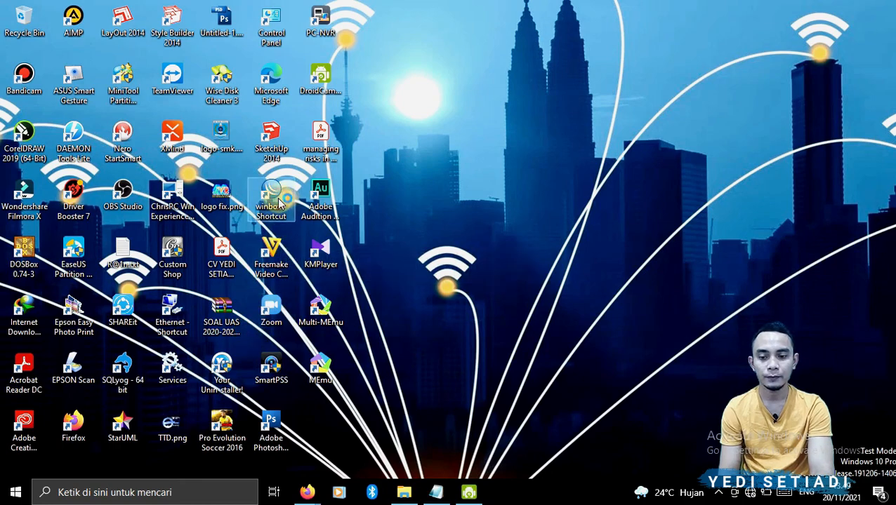
left_click(53, 232)
left_click(787, 104)
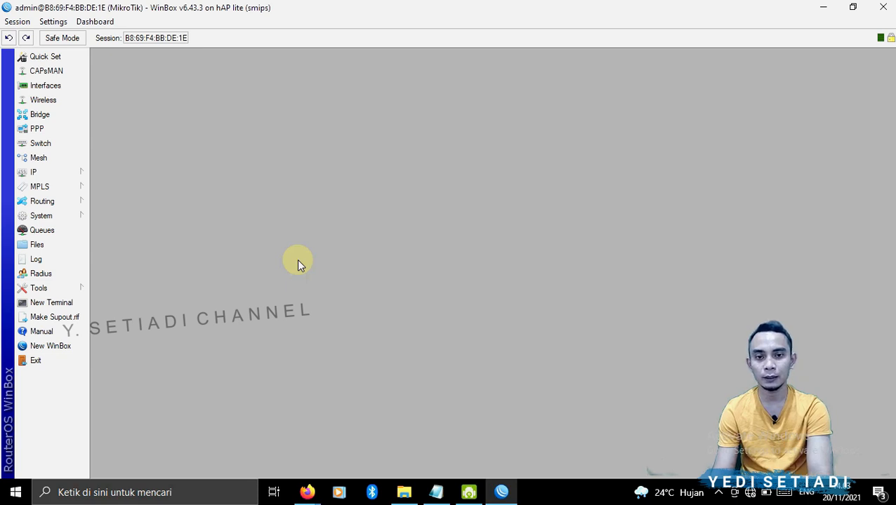
- Open the wireless interfaces list and enable the wlan1 interface
left_click(58, 105)
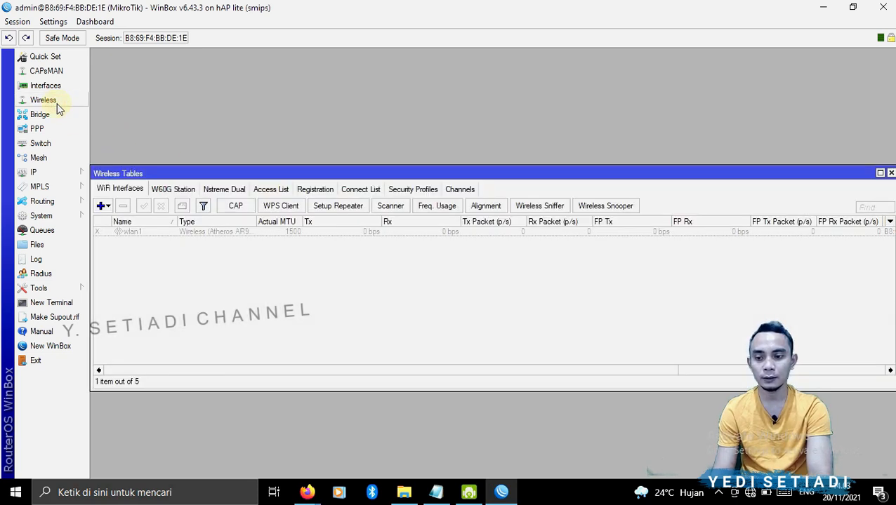
left_click(129, 233)
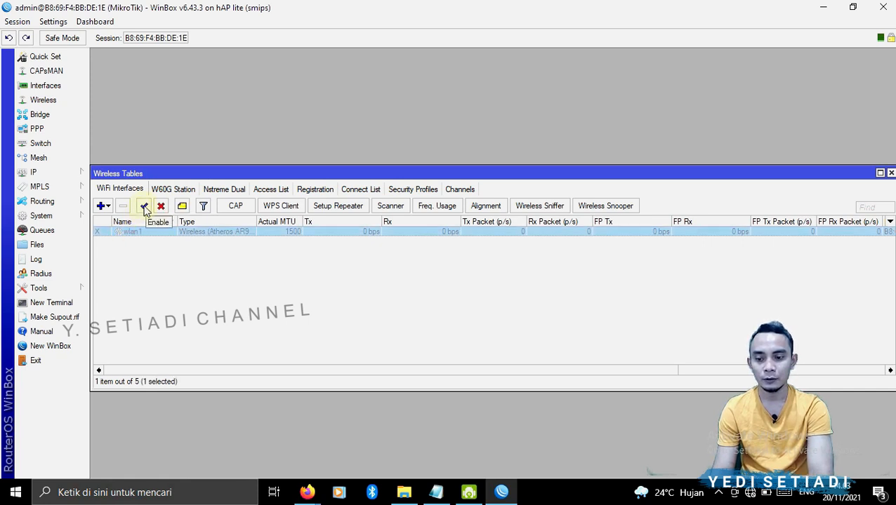
left_click(143, 208)
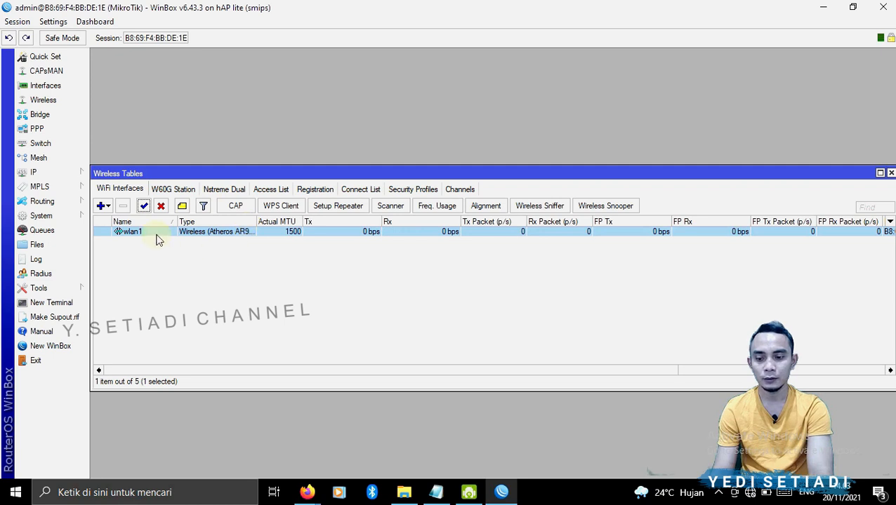
- Open wlan1's wireless settings and set its mode to ap bridge
double_click(156, 233)
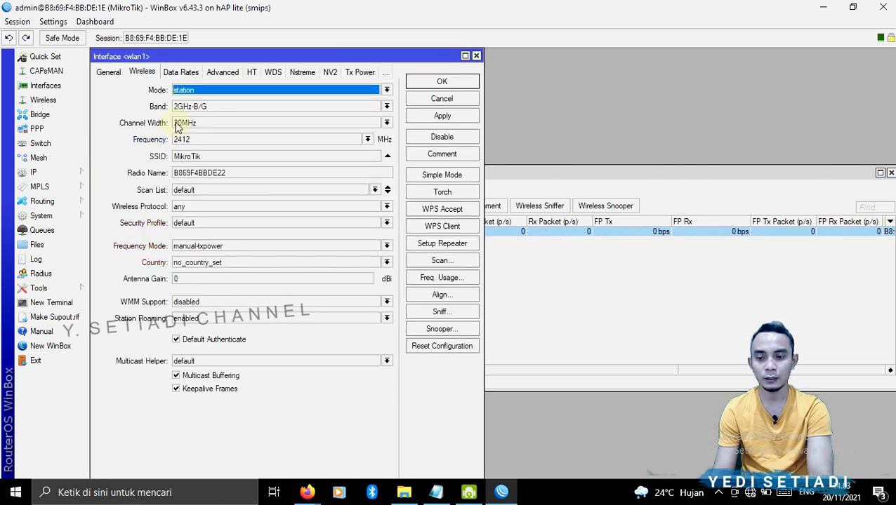
left_click(139, 73)
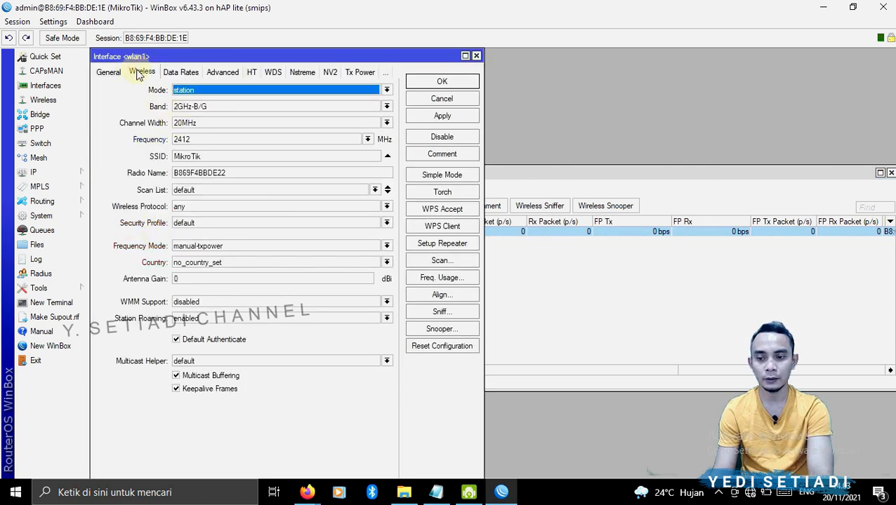
left_click(203, 91)
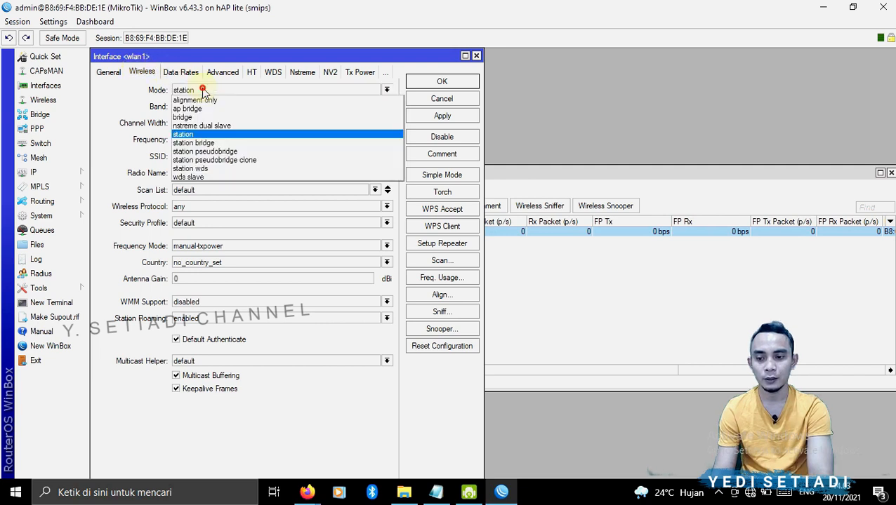
left_click(199, 109)
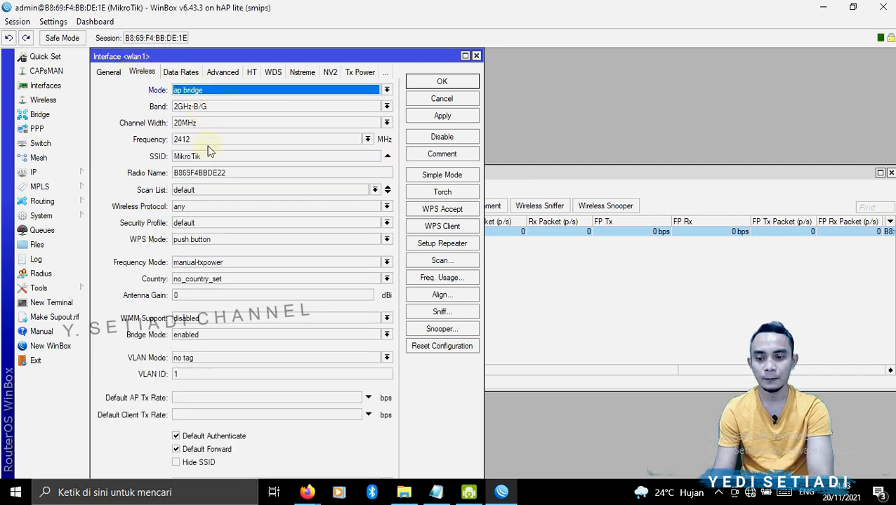
- Set the wlan1 SSID to WIFI1 and save the interface settings
left_click(137, 151)
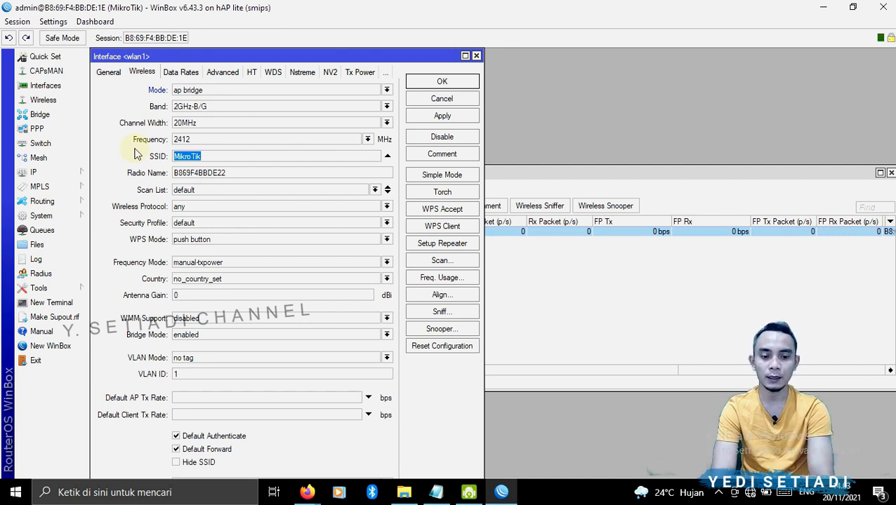
type("WiFI")
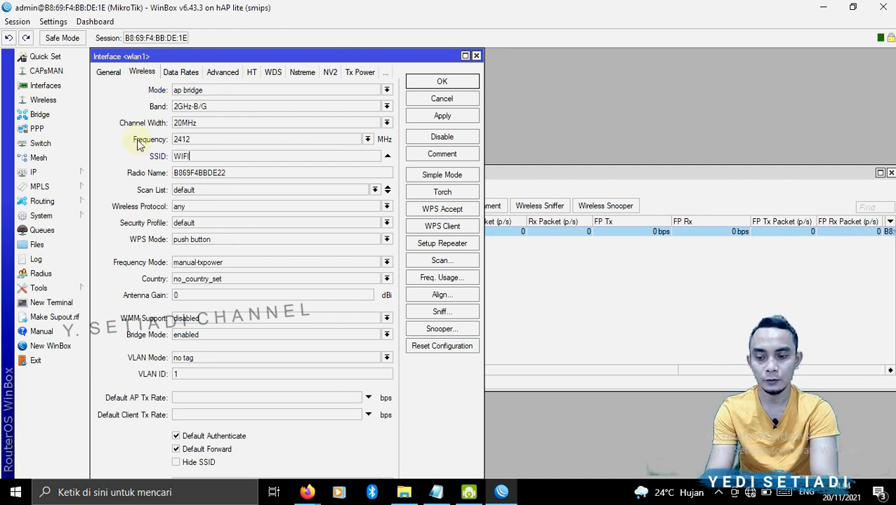
type("1")
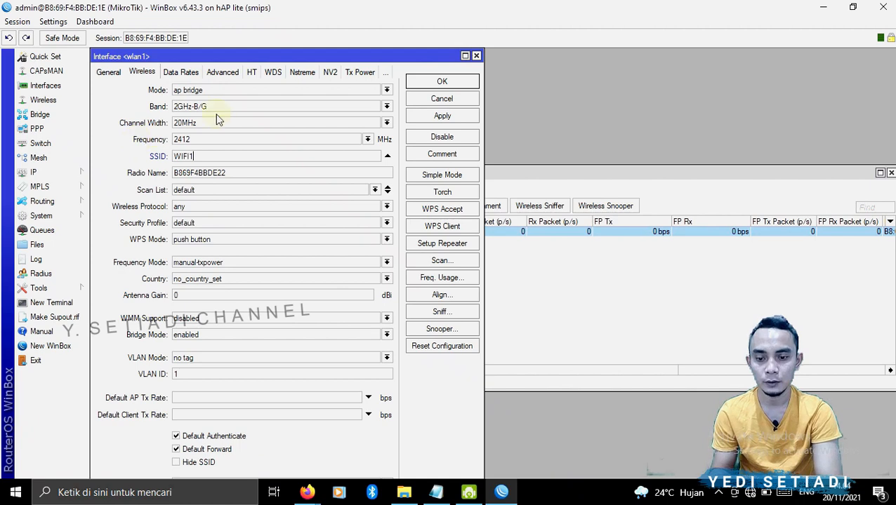
left_click(450, 119)
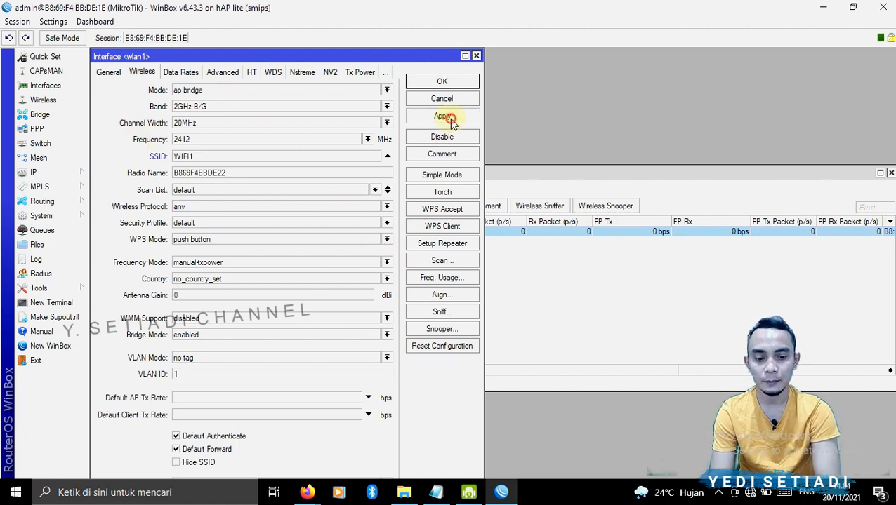
left_click(448, 82)
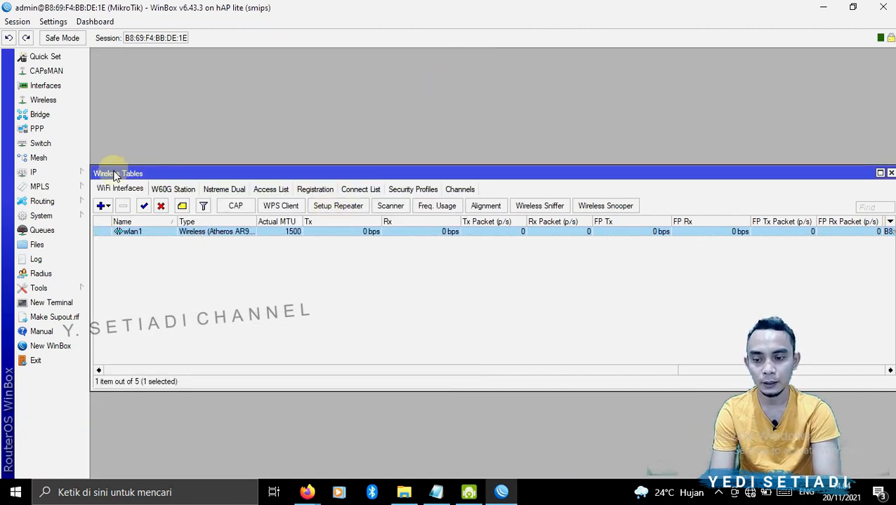
- Create a new wireless security profile named WIFI1
left_click(419, 188)
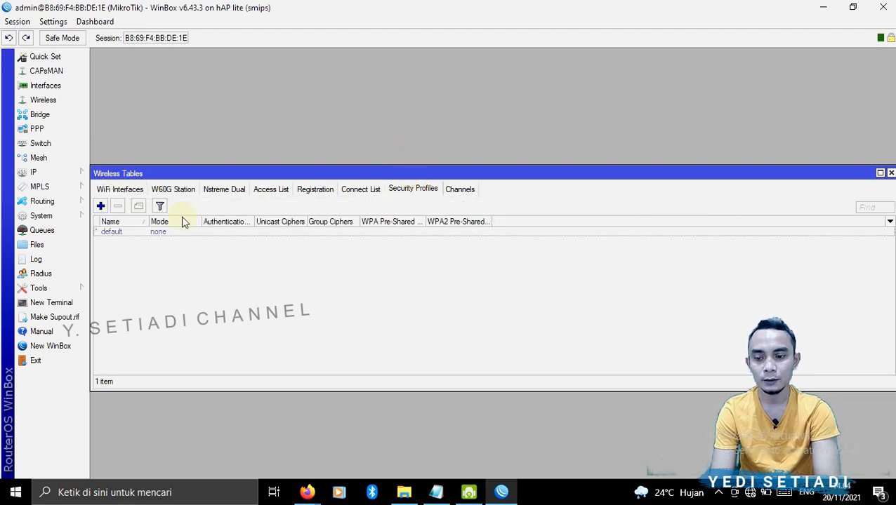
left_click(101, 206)
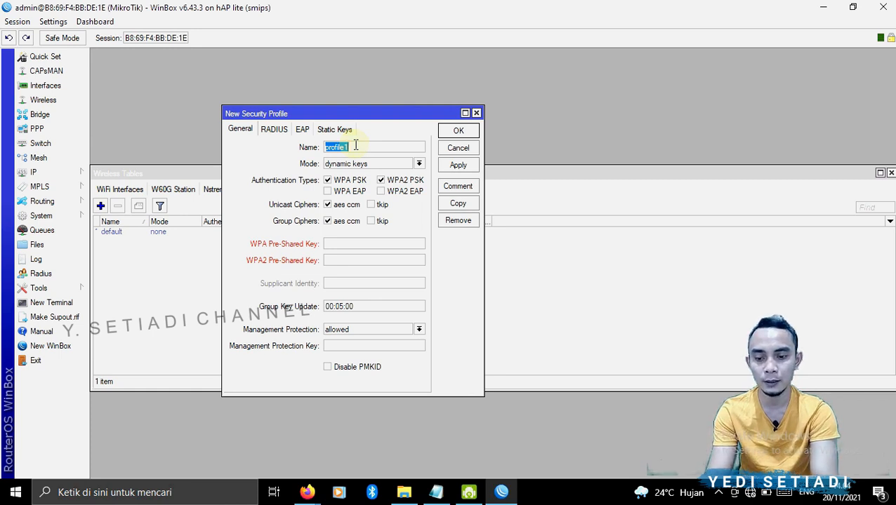
type("WiFI")
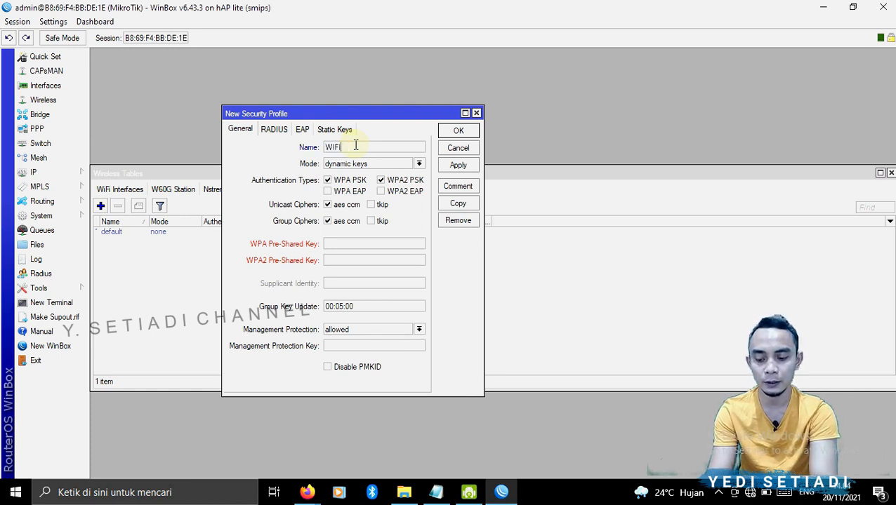
type("1")
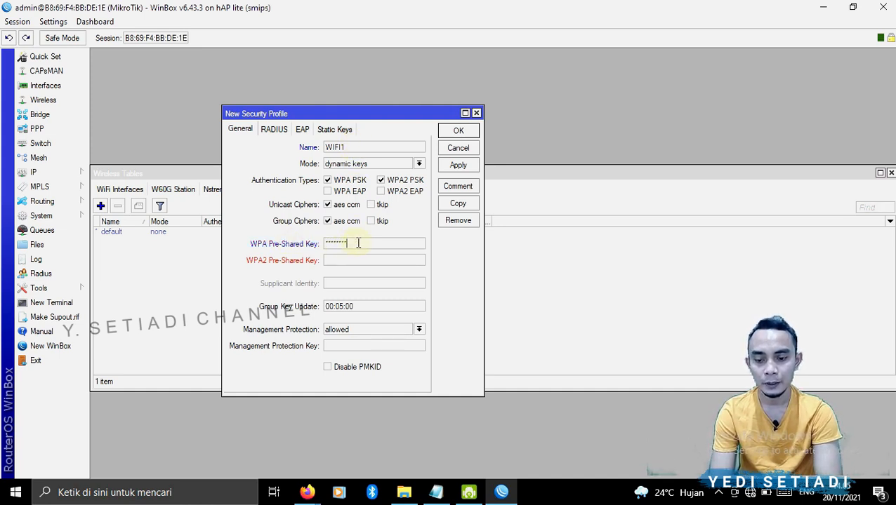
- Turn off password hiding so the WPA pre-shared key is shown in plain text
left_click_drag(358, 242, 311, 247)
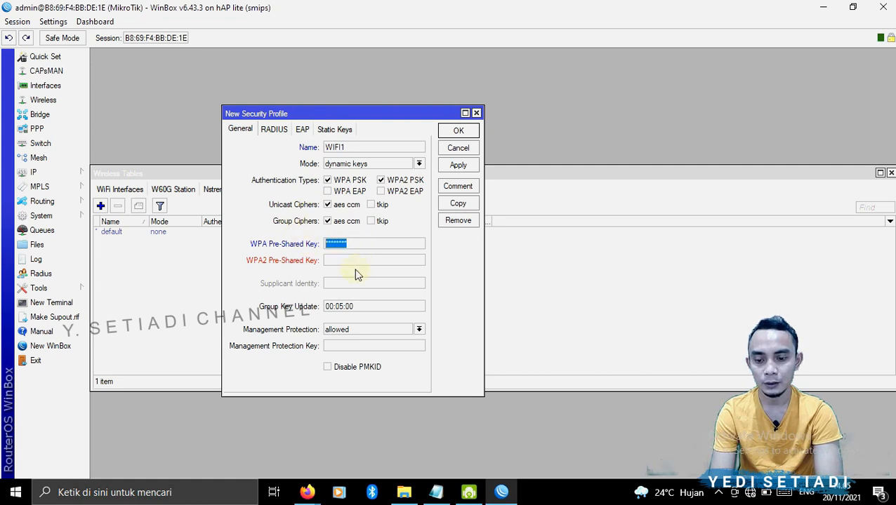
left_click(48, 22)
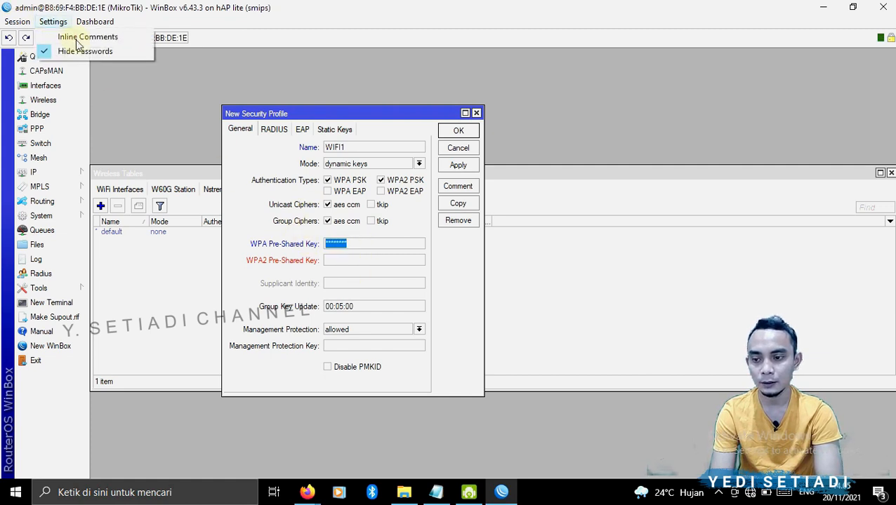
left_click(62, 52)
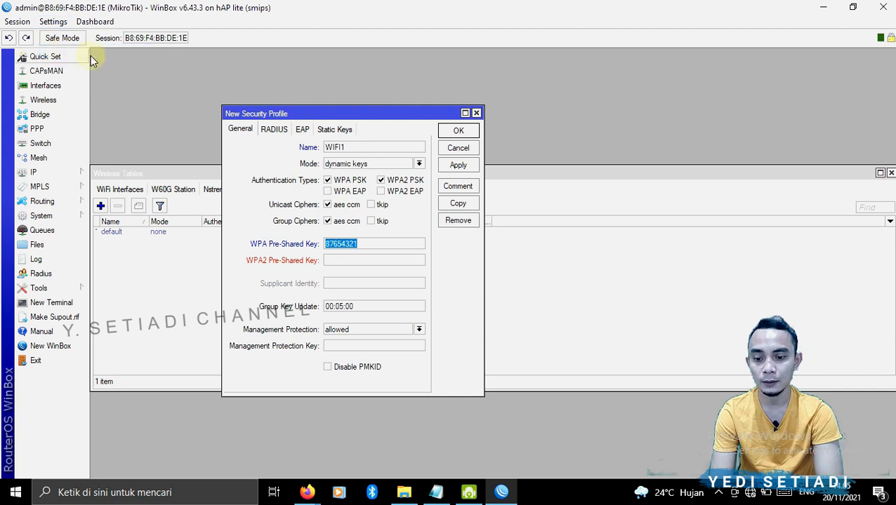
- Enter the WPA2 pre-shared key matching the WPA key, then apply and save the security profile
left_click(369, 258)
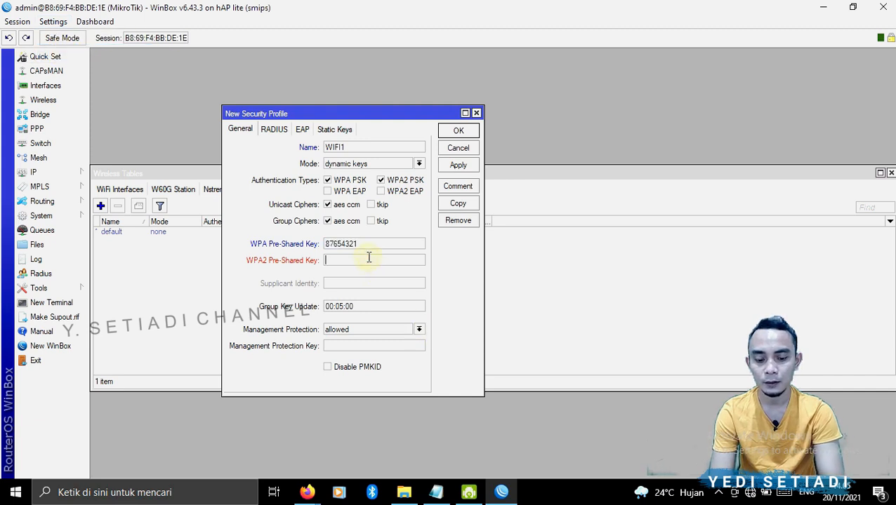
type("87654321")
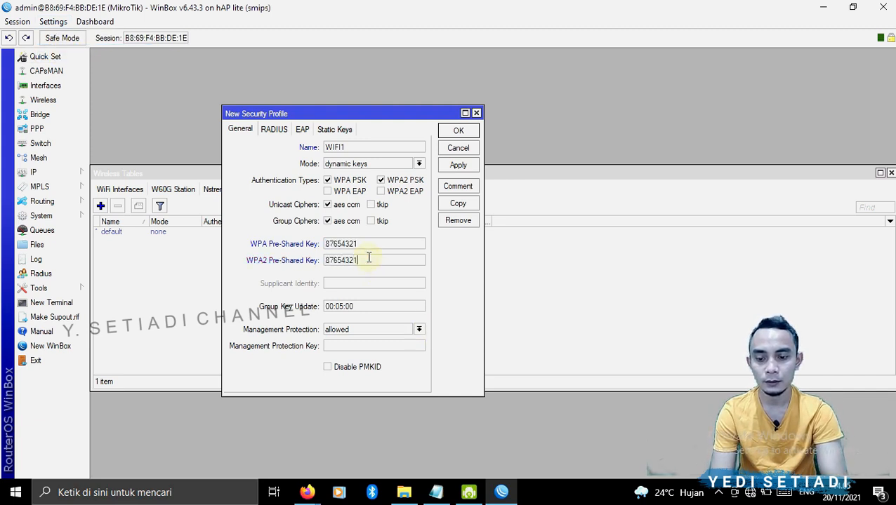
left_click(457, 166)
left_click(457, 130)
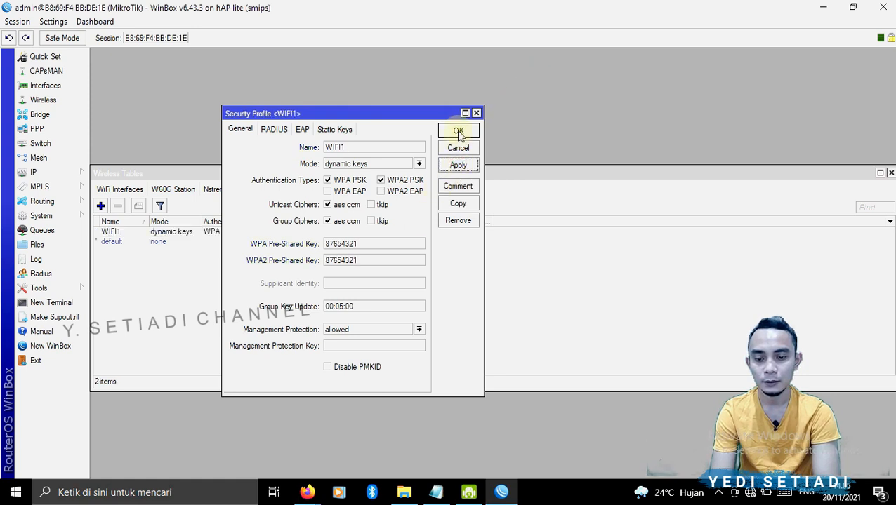
- Assign the WIFI1 security profile to the wlan1 interface, then apply and save the interface settings
left_click(132, 191)
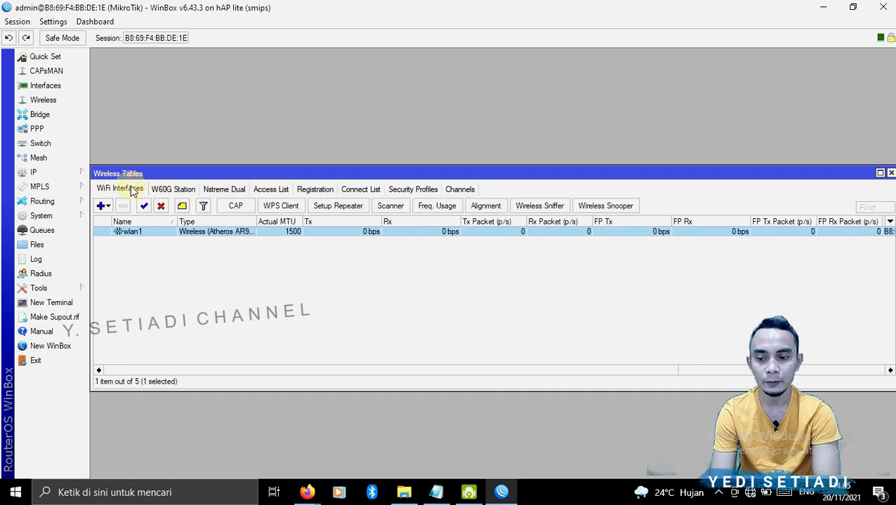
double_click(132, 232)
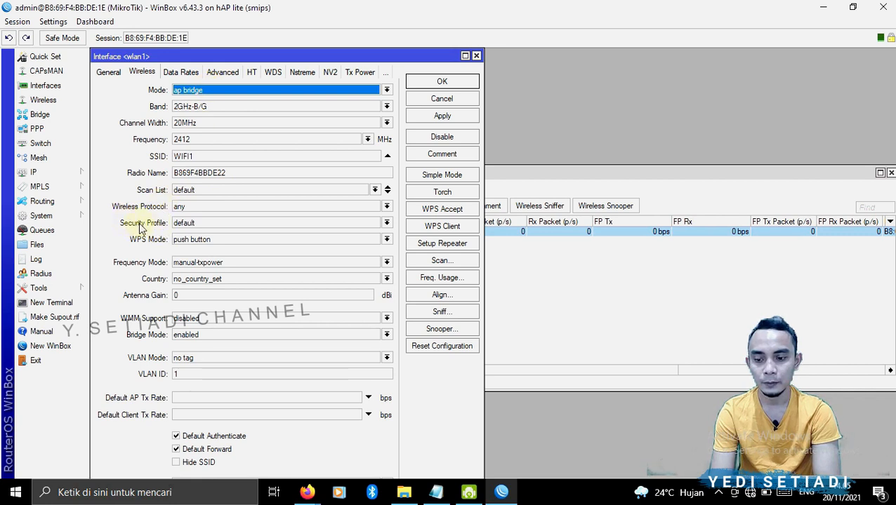
left_click(214, 223)
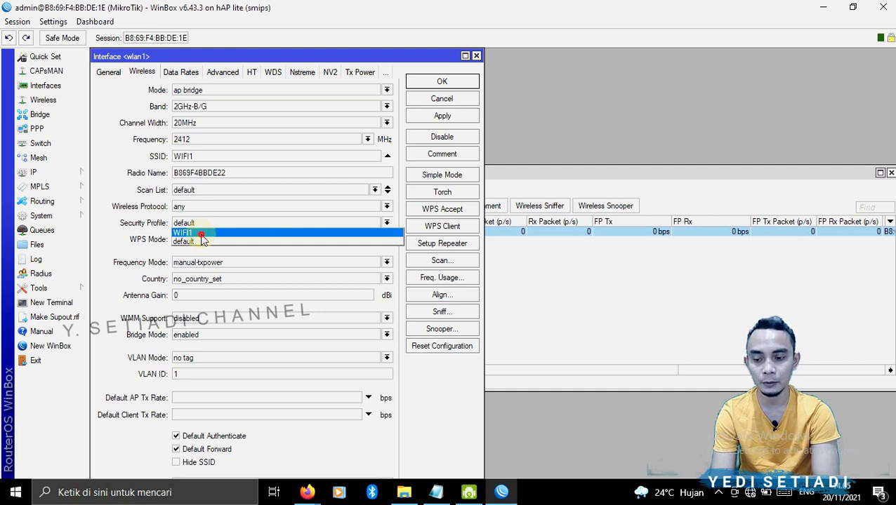
left_click(201, 235)
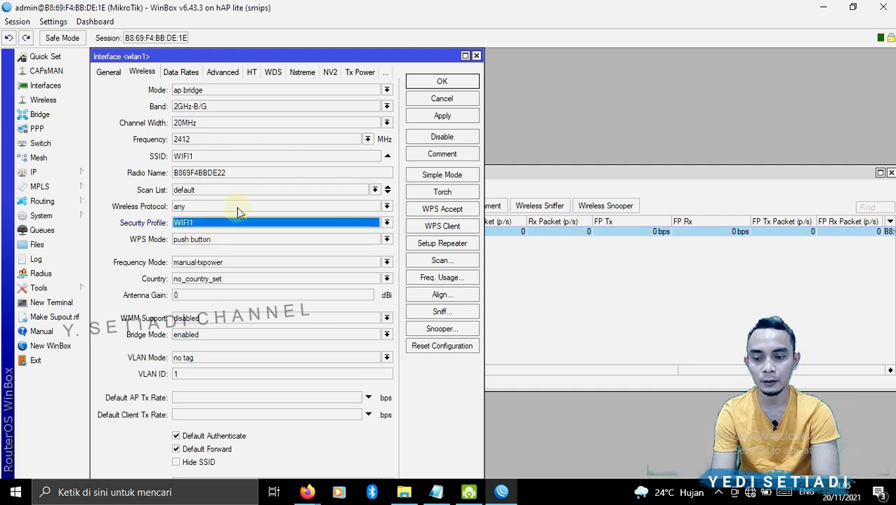
left_click(435, 118)
left_click(440, 84)
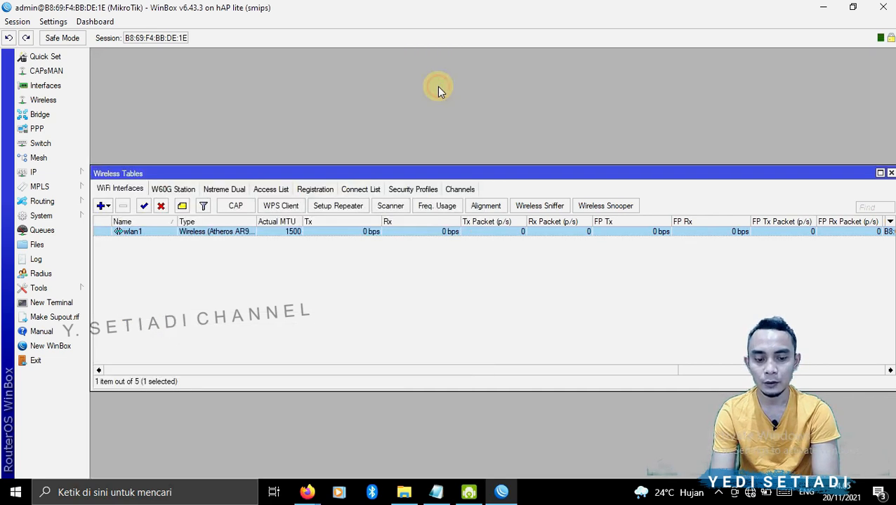
- Add the IP address 192.168.100.1/24 on interface wlan1 and save it
left_click(72, 173)
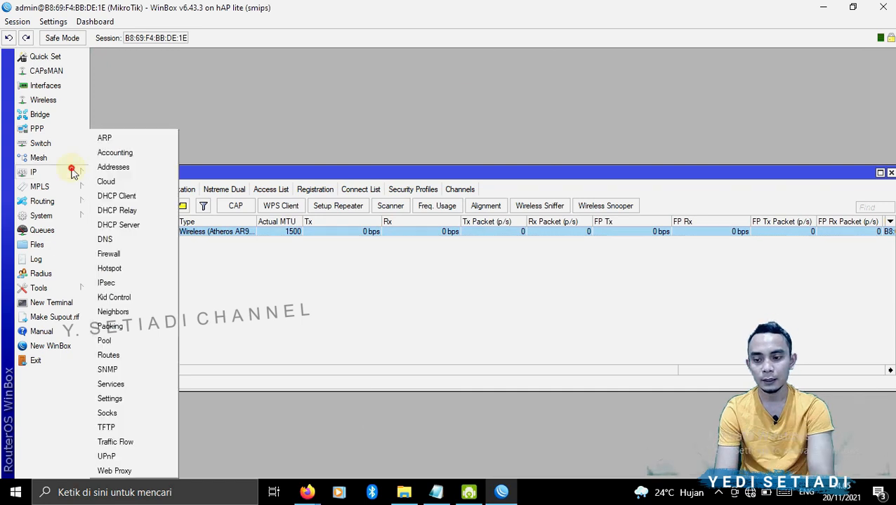
left_click(113, 168)
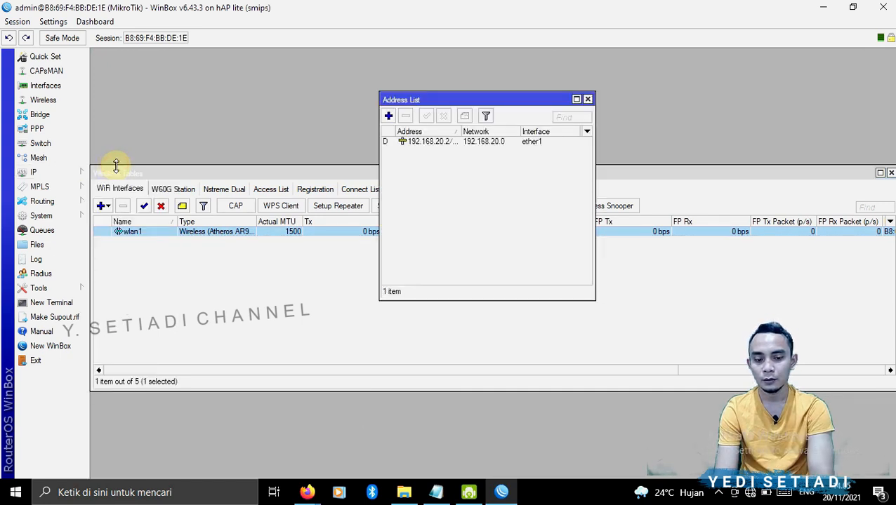
left_click(389, 116)
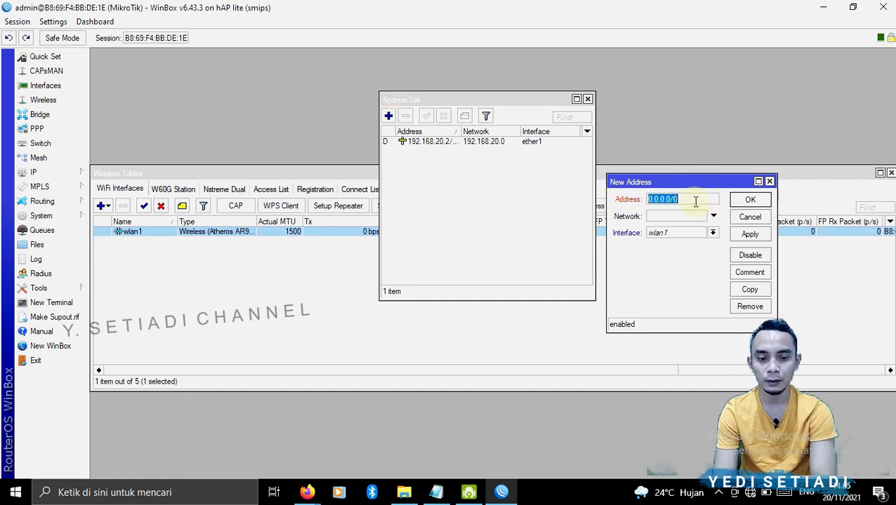
type("192.")
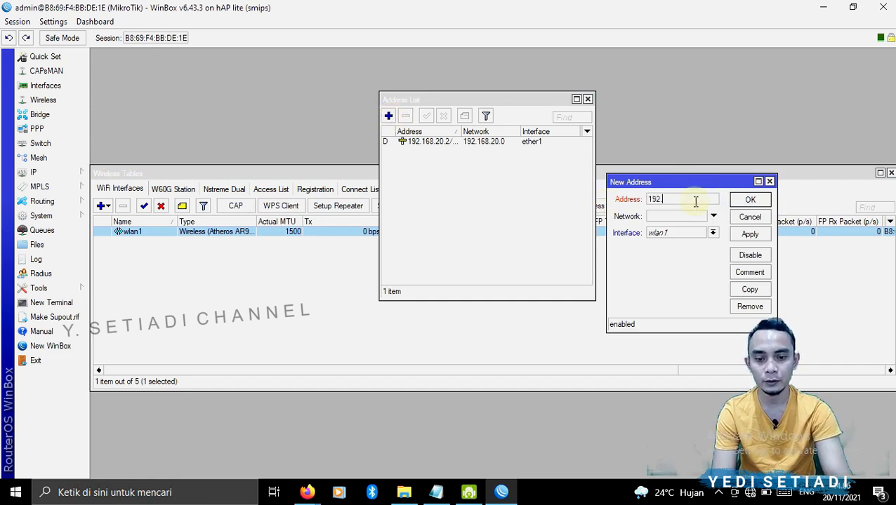
type("168.100.1/24")
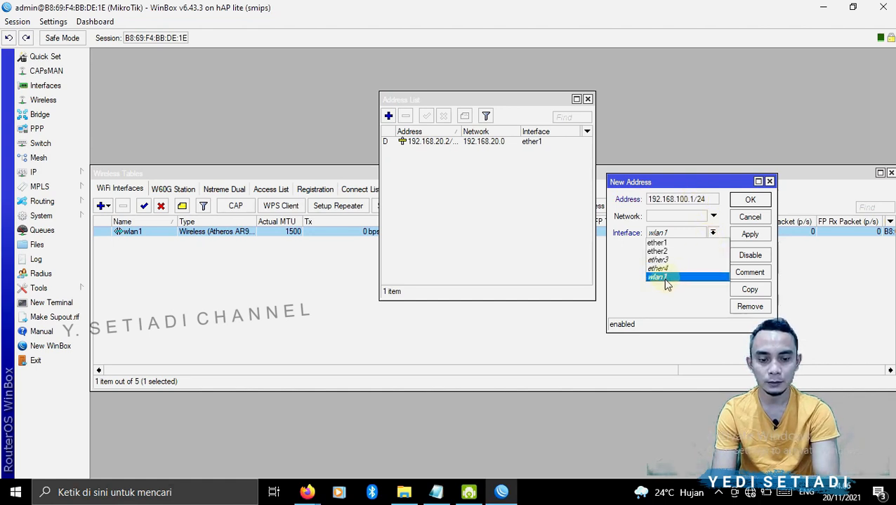
left_click(750, 239)
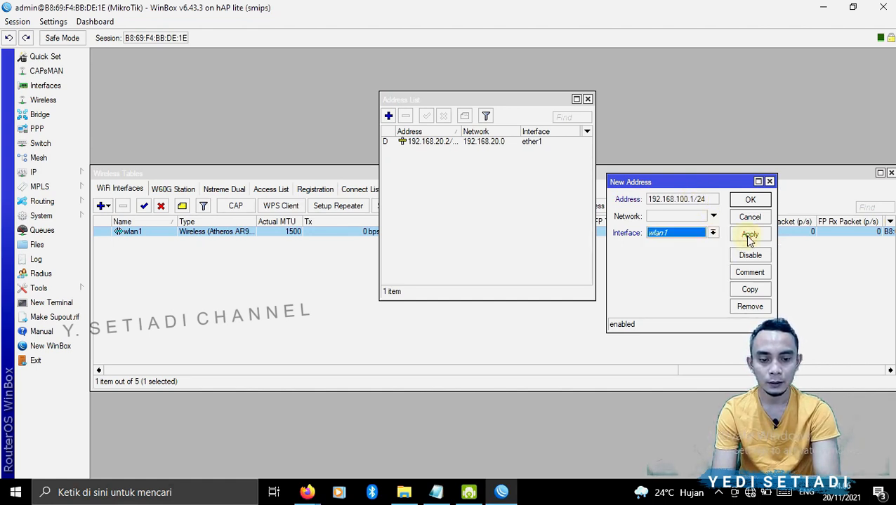
left_click(749, 236)
left_click(750, 200)
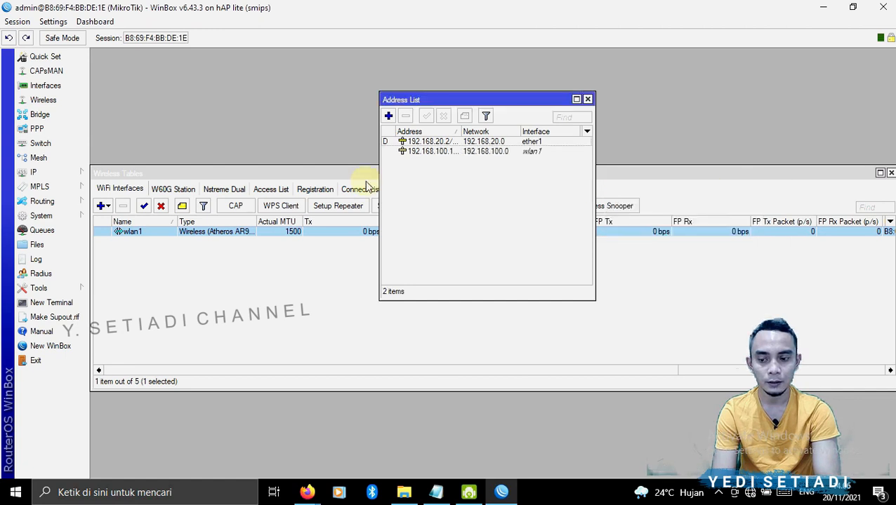
- Run DHCP Setup for wlan1, accepting the default network, pool and lease time 00:10:00 settings
left_click(79, 172)
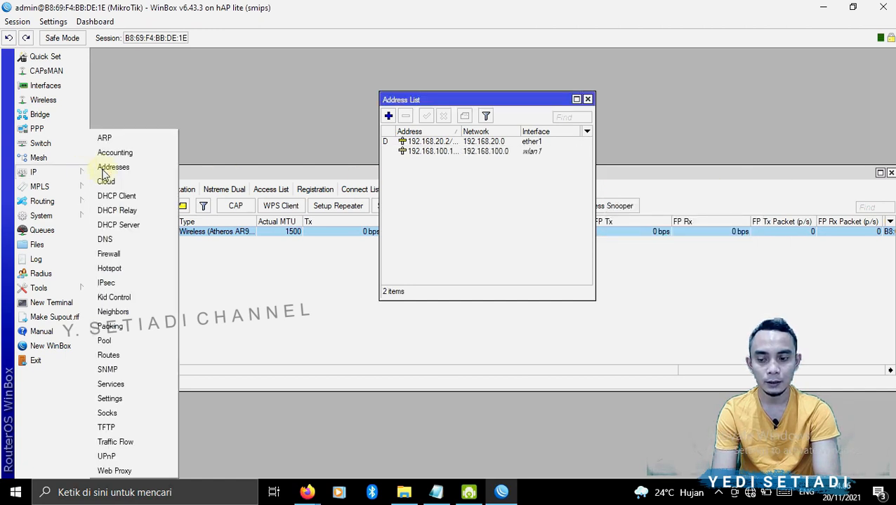
left_click(148, 229)
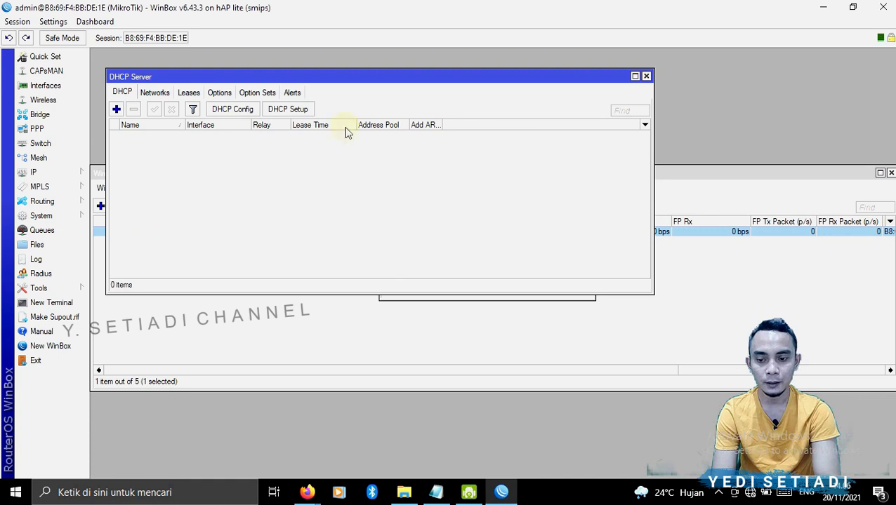
left_click(285, 112)
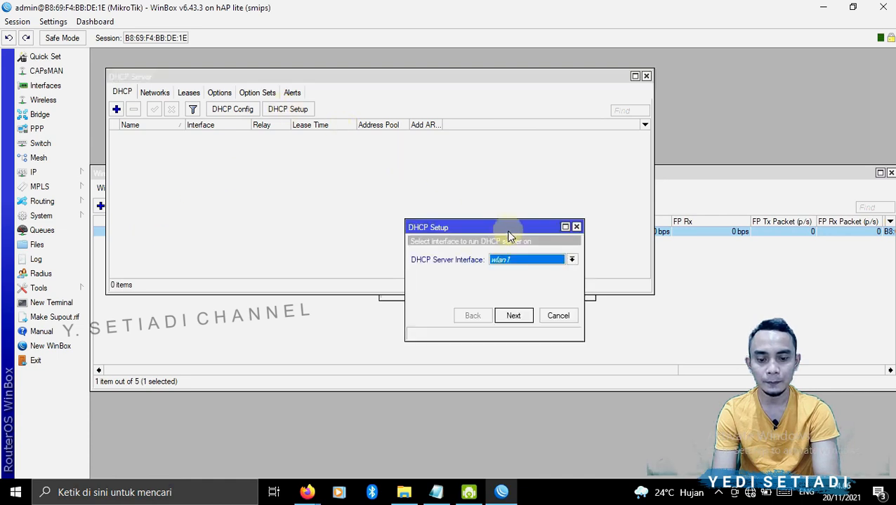
left_click(516, 315)
left_click(516, 316)
left_click(515, 315)
left_click(516, 315)
left_click(516, 315)
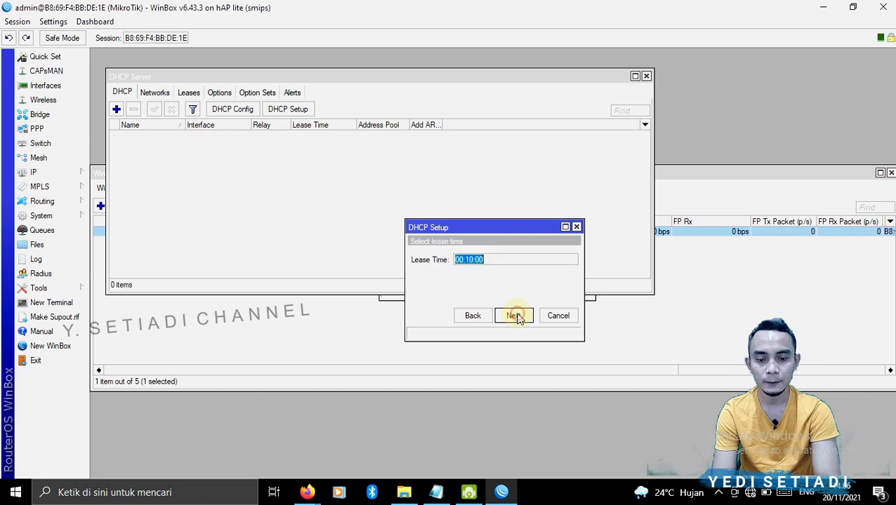
left_click(516, 315)
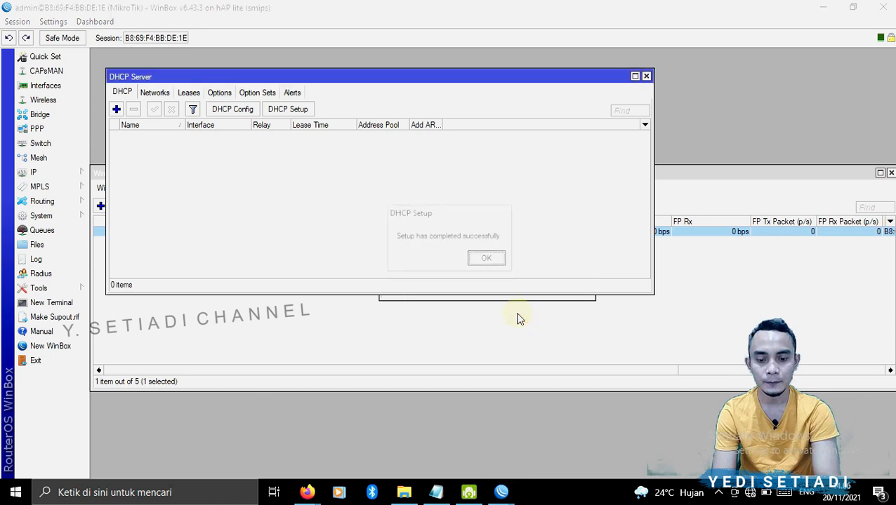
left_click(489, 259)
- Connect the computer to the WIFI1 wireless network, entering the network security key
left_click(750, 493)
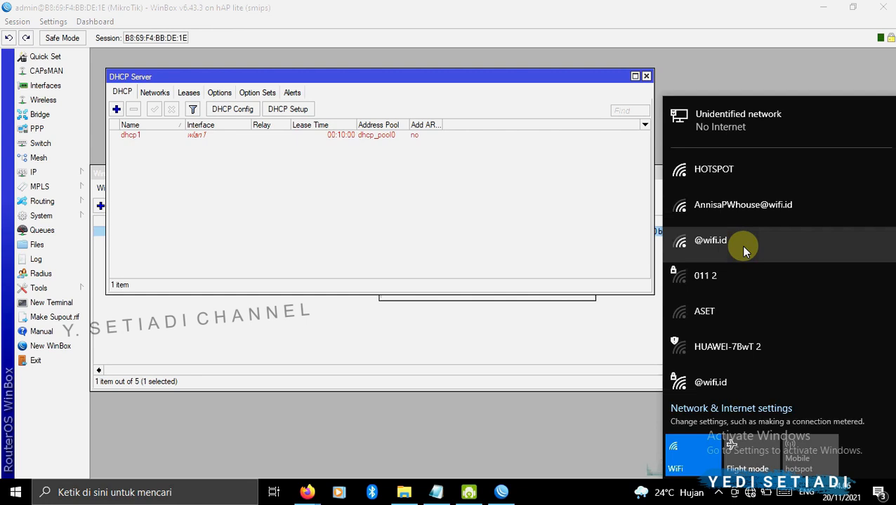
left_click_drag(893, 193, 893, 270)
left_click(704, 305)
left_click(830, 361)
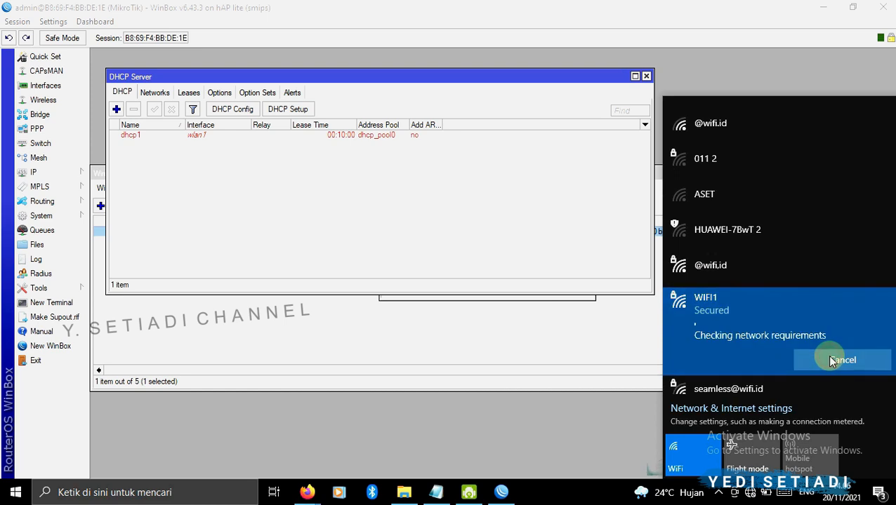
left_click(714, 319)
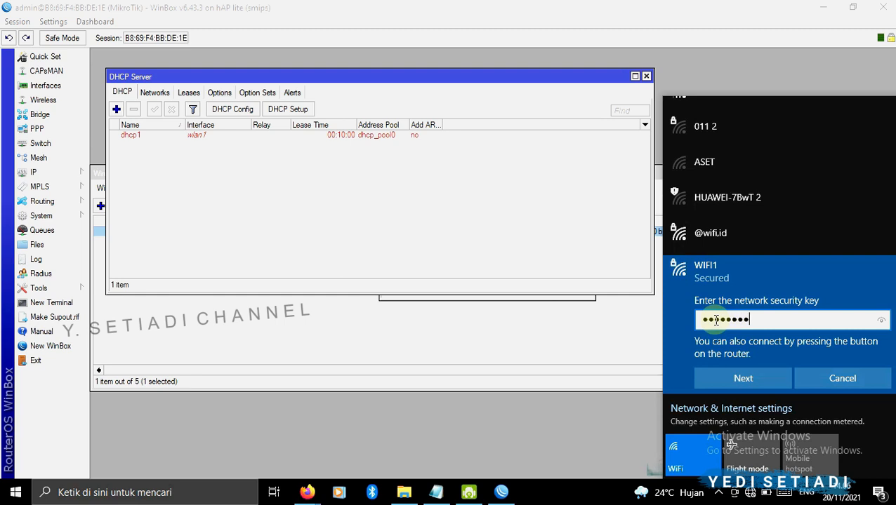
left_click(723, 377)
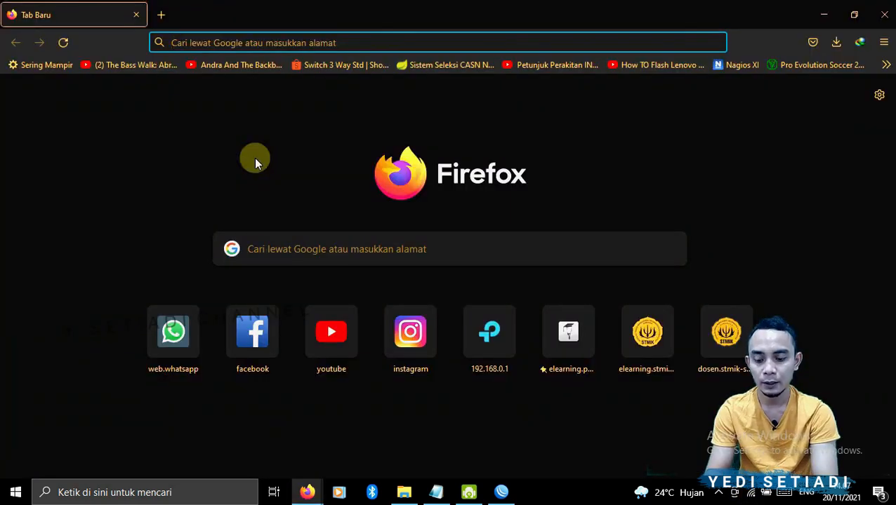
- Switch to Firefox and open google.com to test internet access over the new network
type("GOOGL")
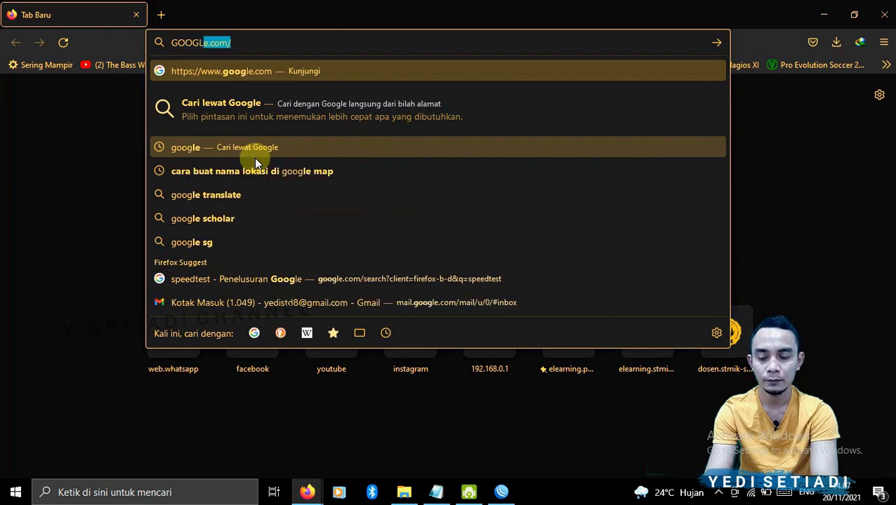
key("Return")
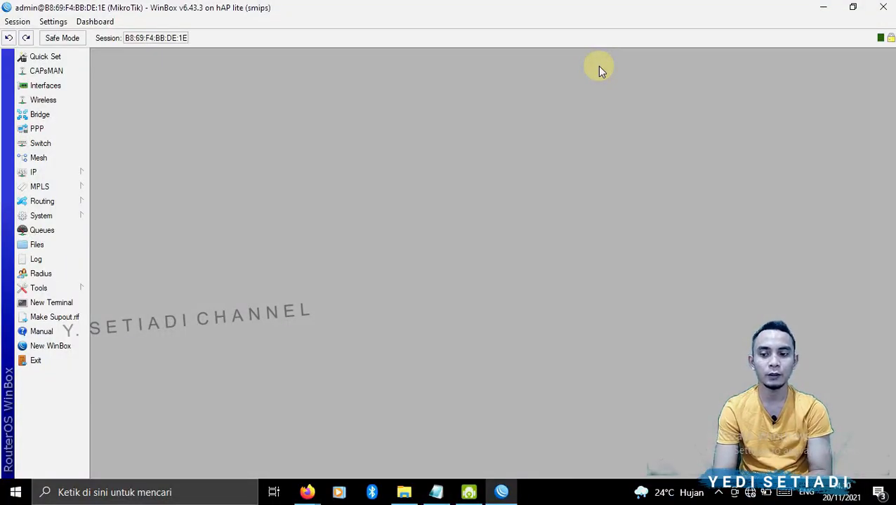
- Open the wireless interfaces list and enable the wlan1 interface
left_click(59, 99)
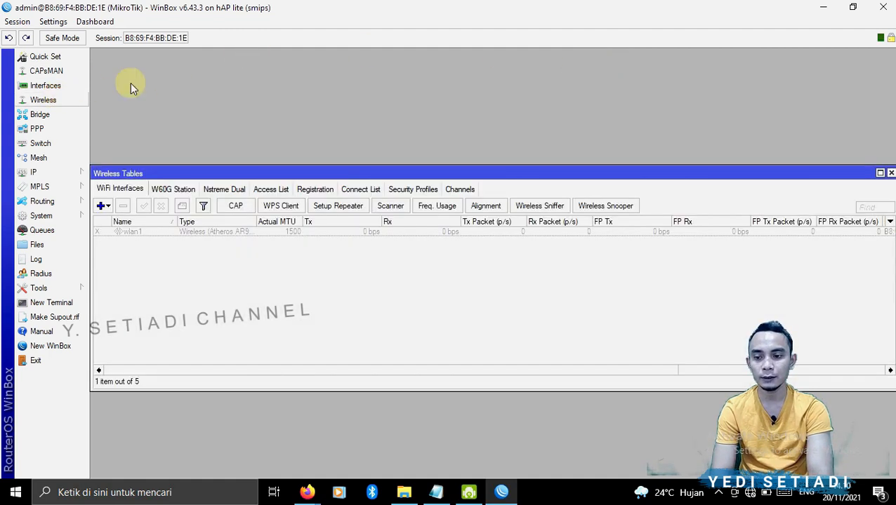
left_click(132, 232)
left_click(144, 207)
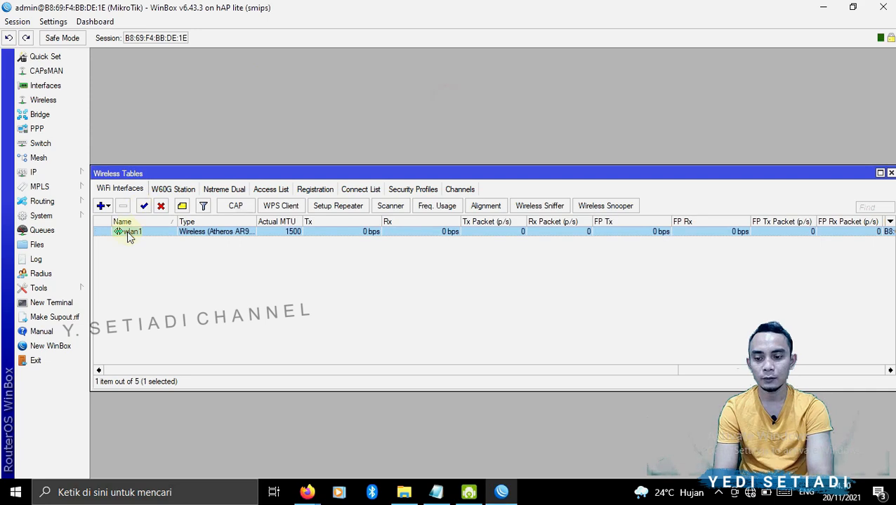
- Set wlan1's mode to ap bridge and its SSID to HOTSPOT2, then apply and save
double_click(127, 231)
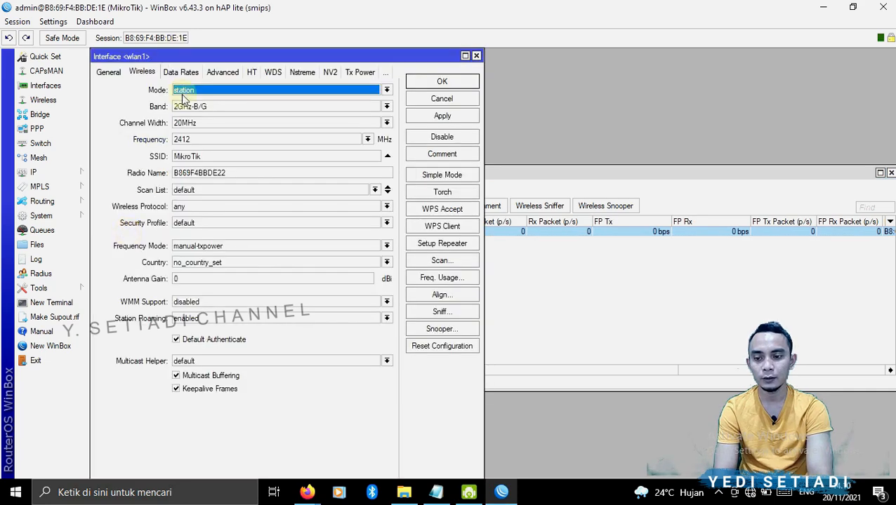
left_click(187, 90)
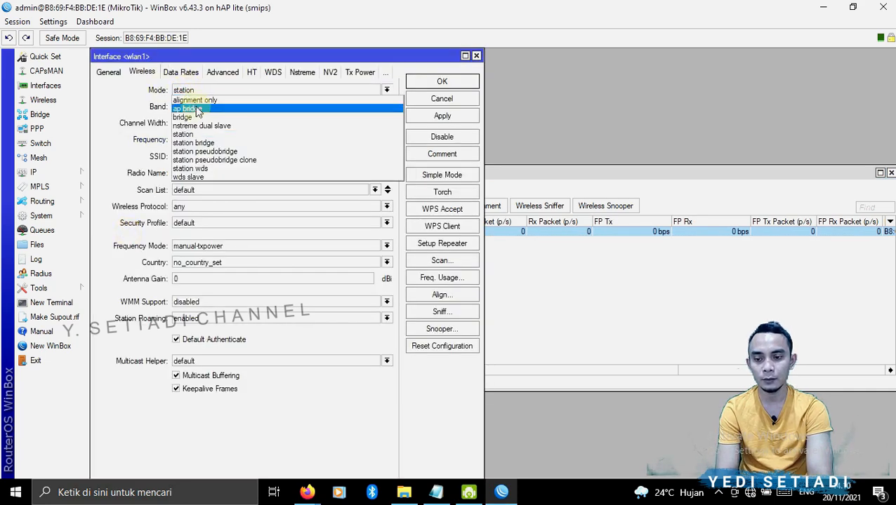
left_click(200, 109)
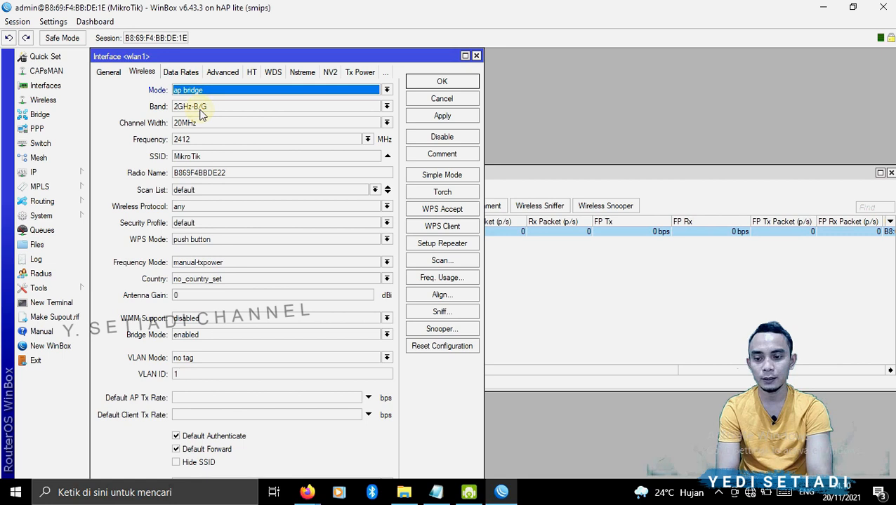
double_click(196, 156)
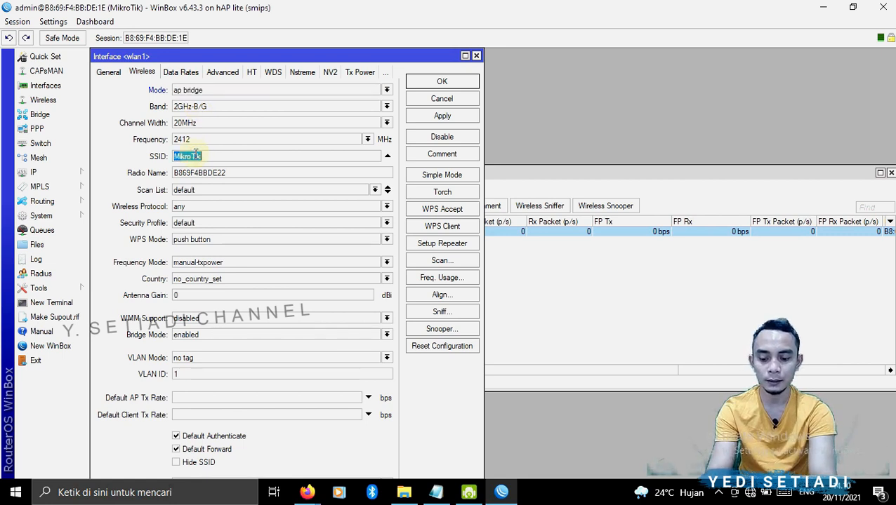
type("HOTSPOT2")
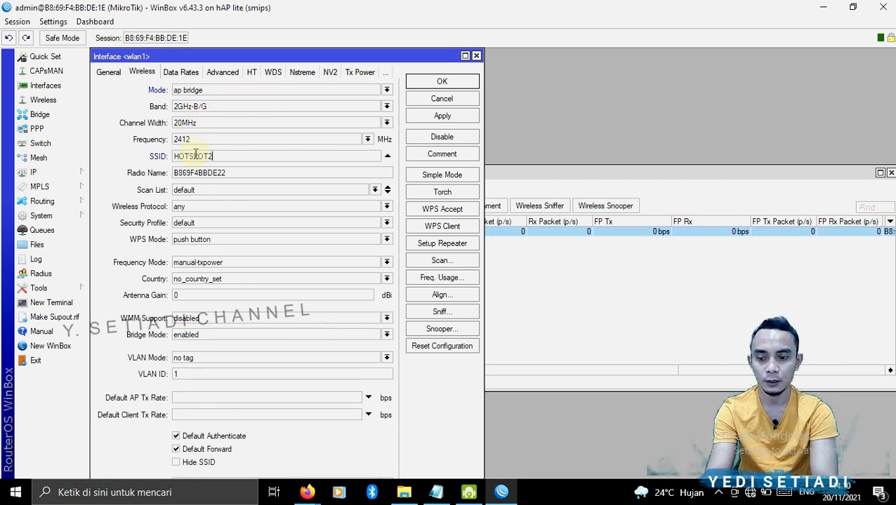
left_click(424, 116)
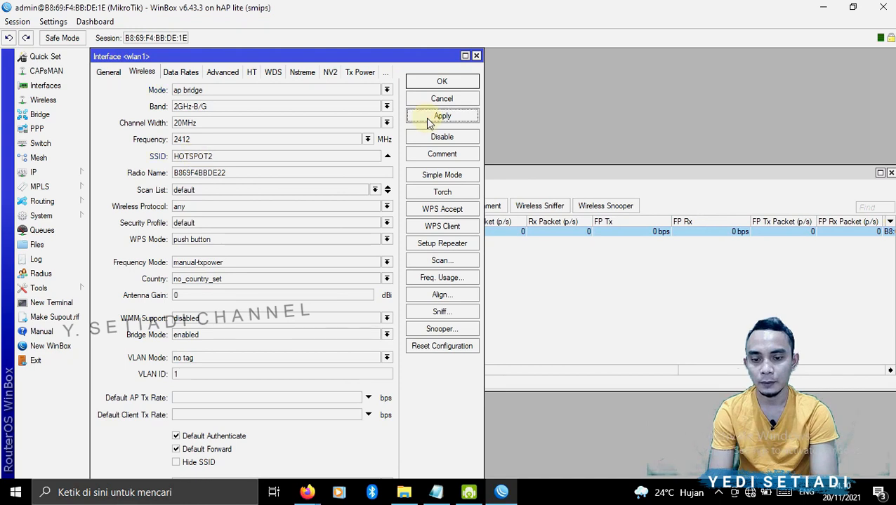
left_click(434, 83)
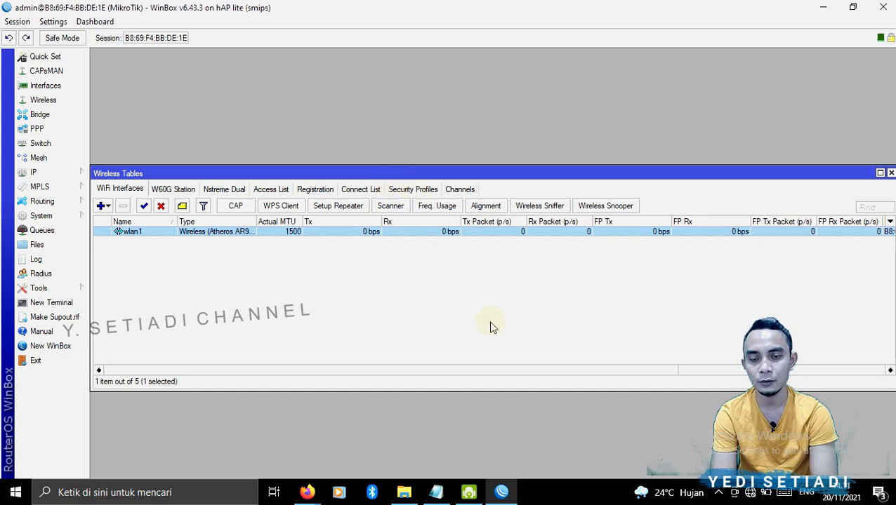
- Check the IP address assigned to wlan1 in the IP address list, then close the address list
left_click(891, 173)
left_click(57, 173)
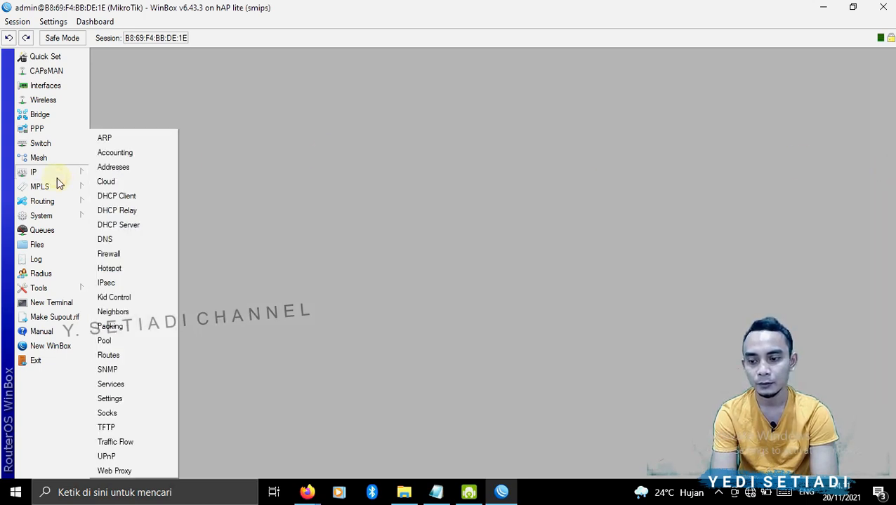
left_click(114, 167)
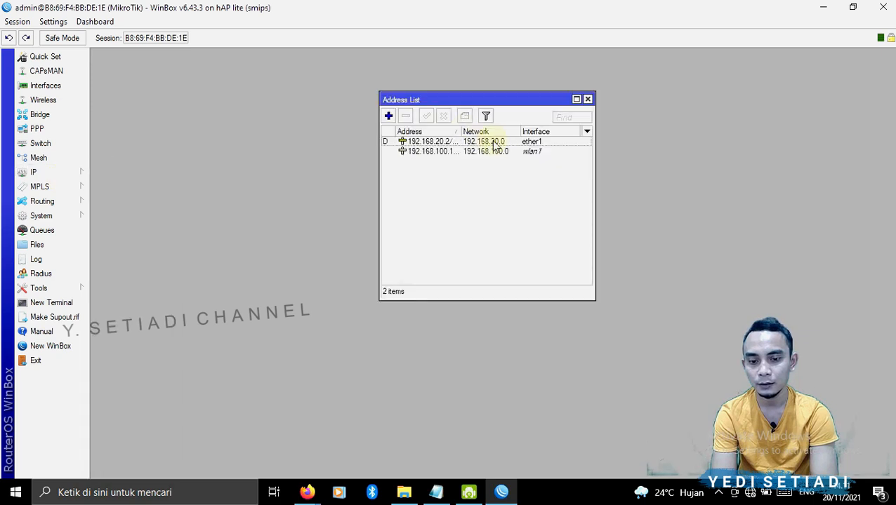
double_click(519, 153)
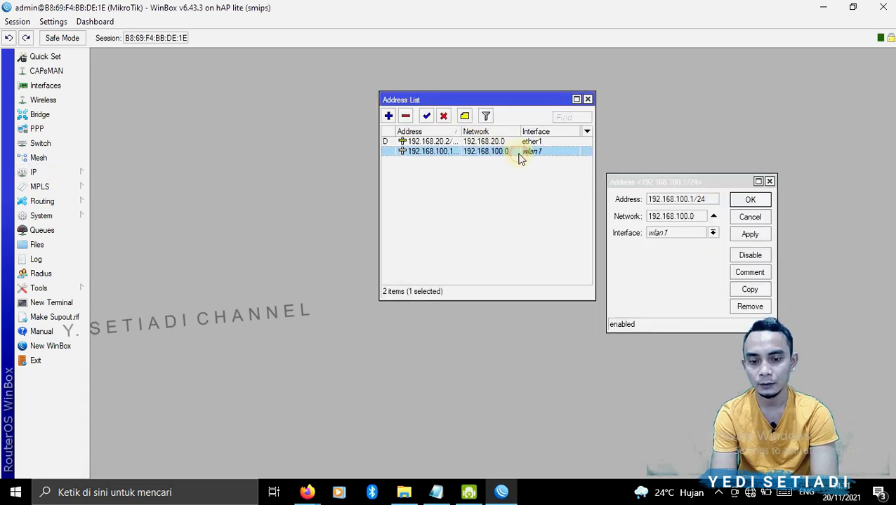
left_click(746, 218)
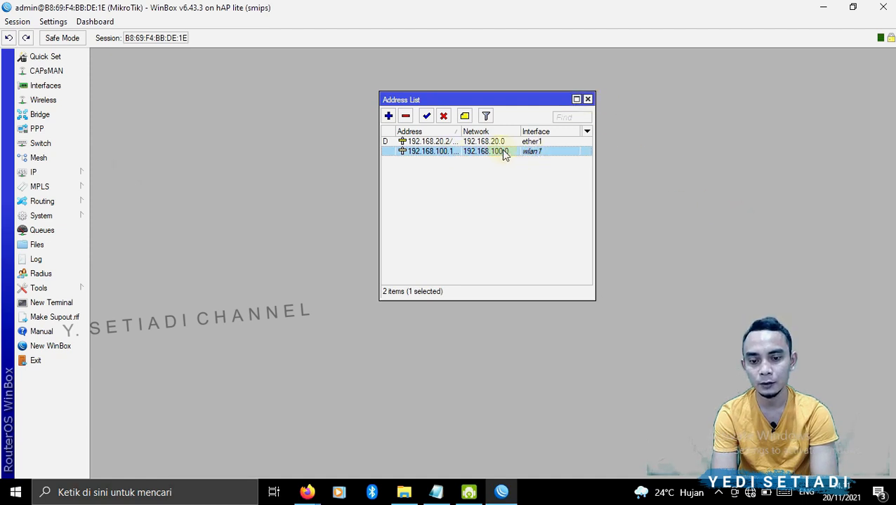
left_click(588, 99)
- Open the IP Hotspot and DHCP Server windows and arrange them so both are visible
left_click(44, 172)
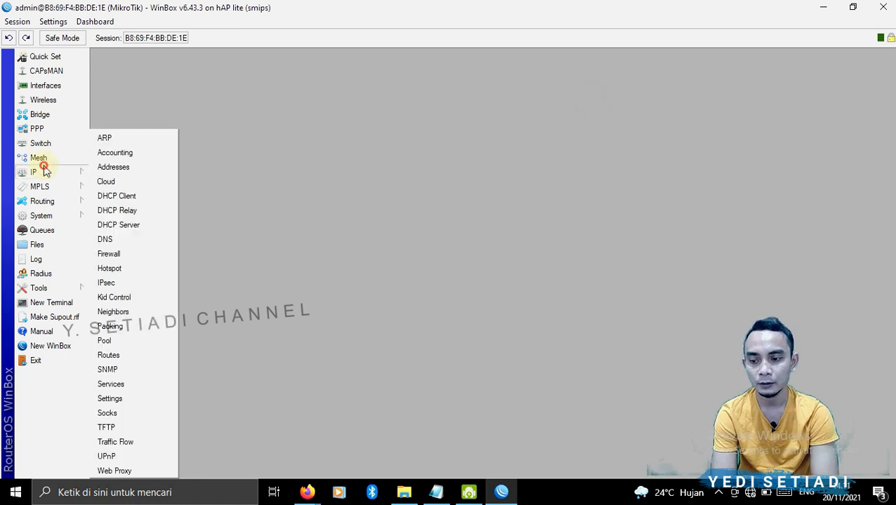
left_click(112, 269)
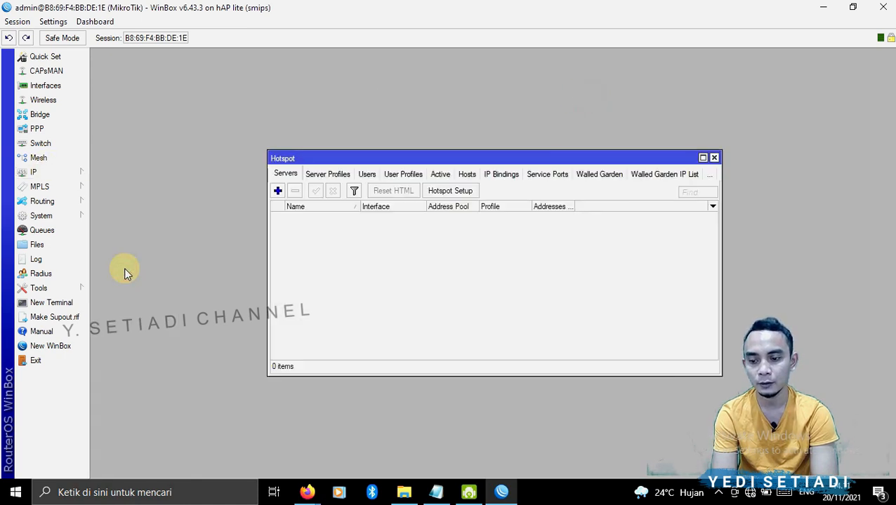
left_click(70, 172)
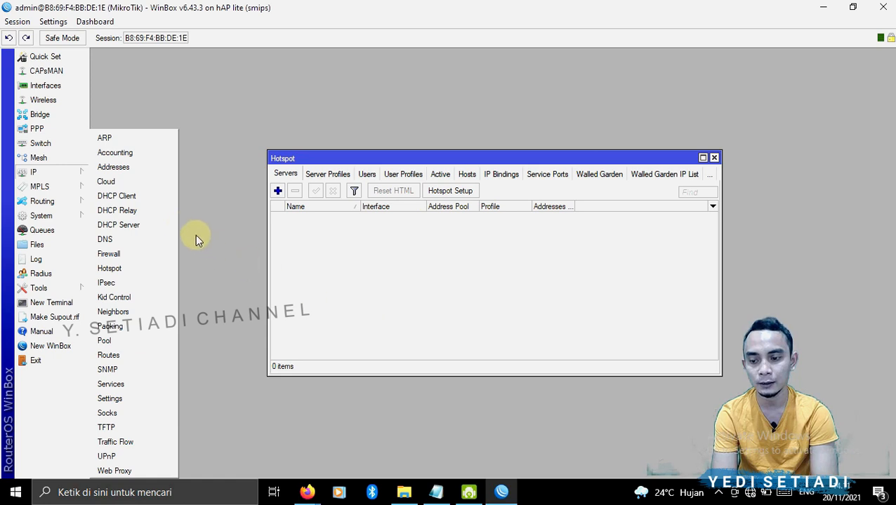
left_click(160, 232)
left_click(372, 79)
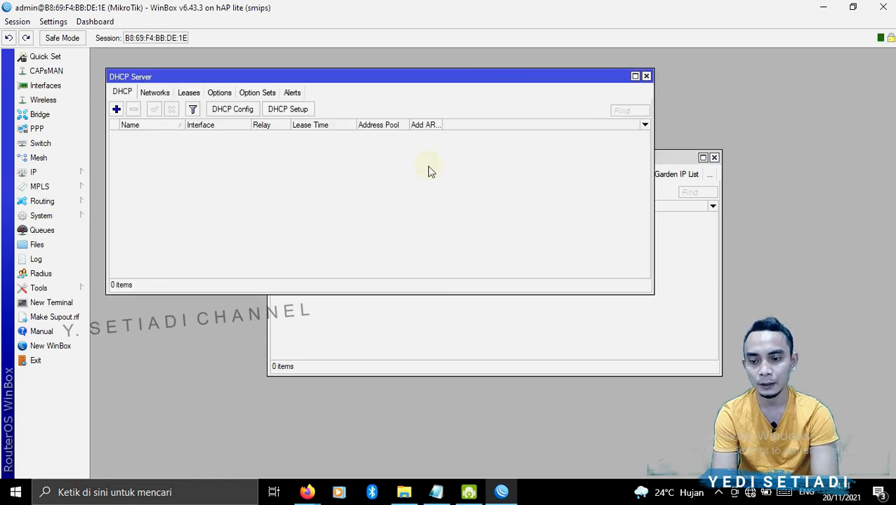
left_click(485, 335)
left_click_drag(445, 158, 440, 191)
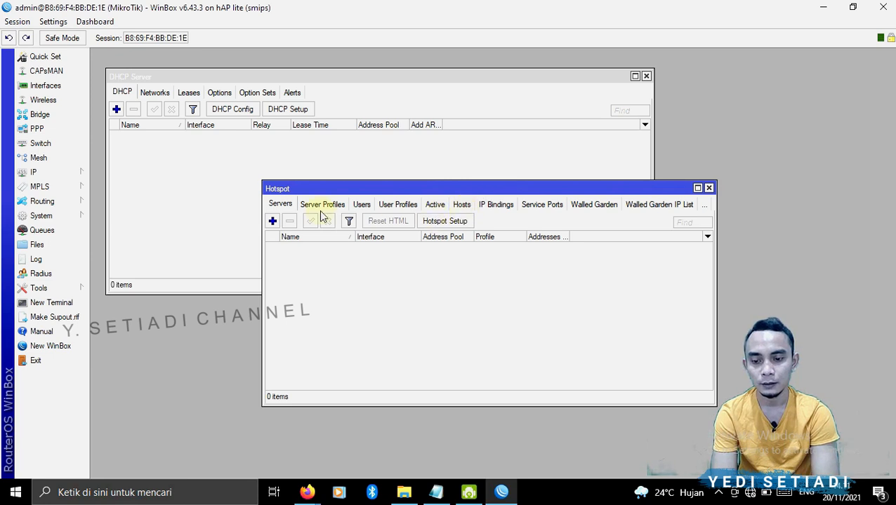
- Start the Hotspot Setup wizard and choose wlan1 as the HotSpot interface
left_click(82, 172)
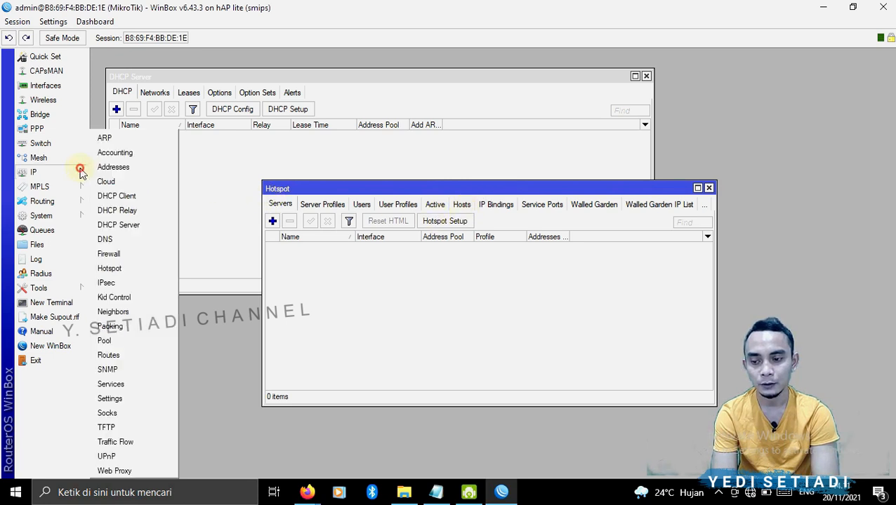
left_click(119, 267)
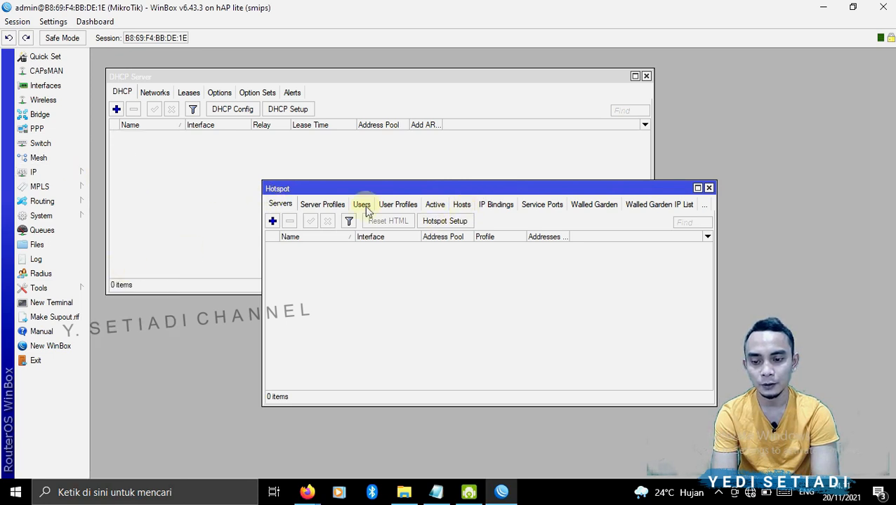
left_click(462, 222)
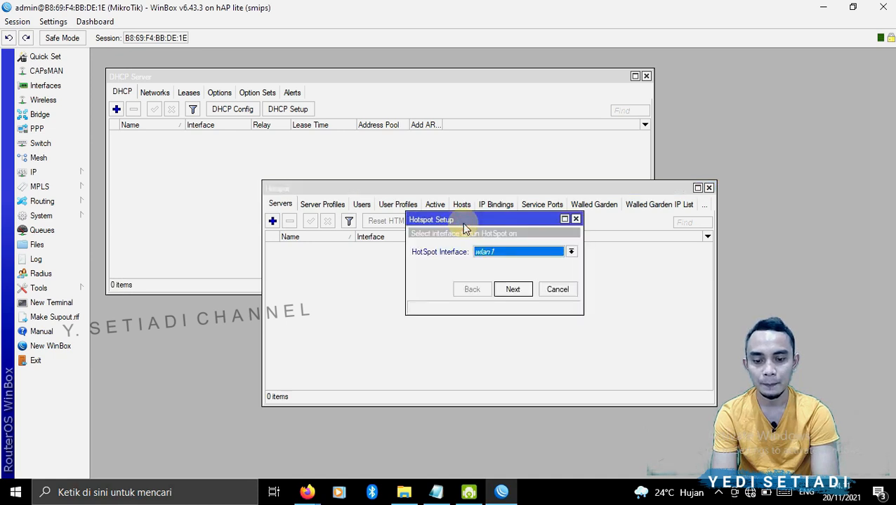
left_click(489, 258)
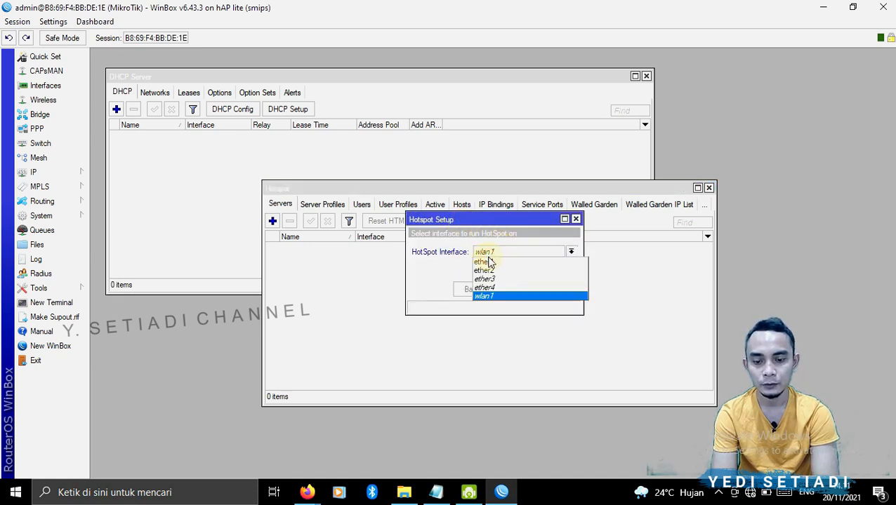
left_click(493, 297)
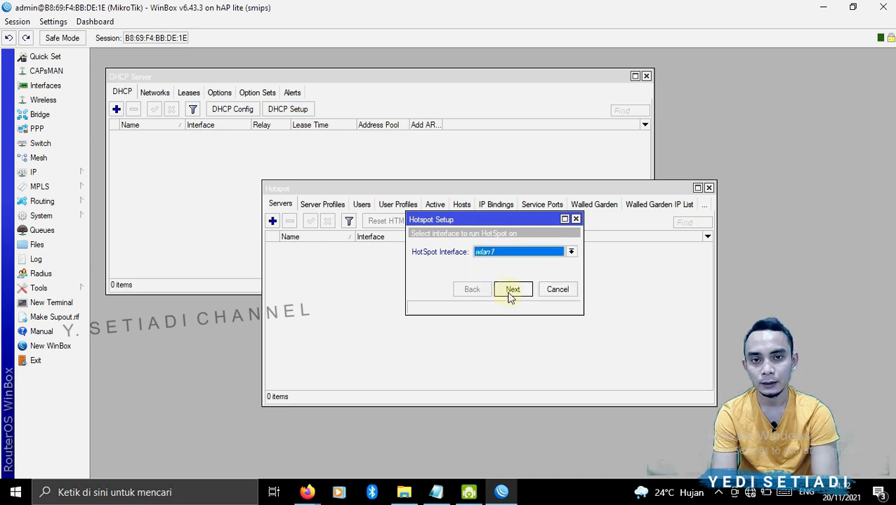
left_click(515, 253)
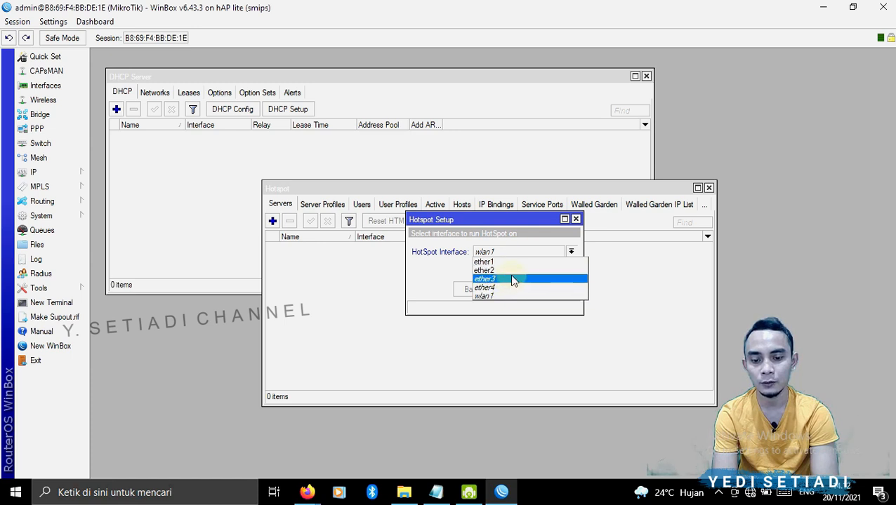
left_click(510, 272)
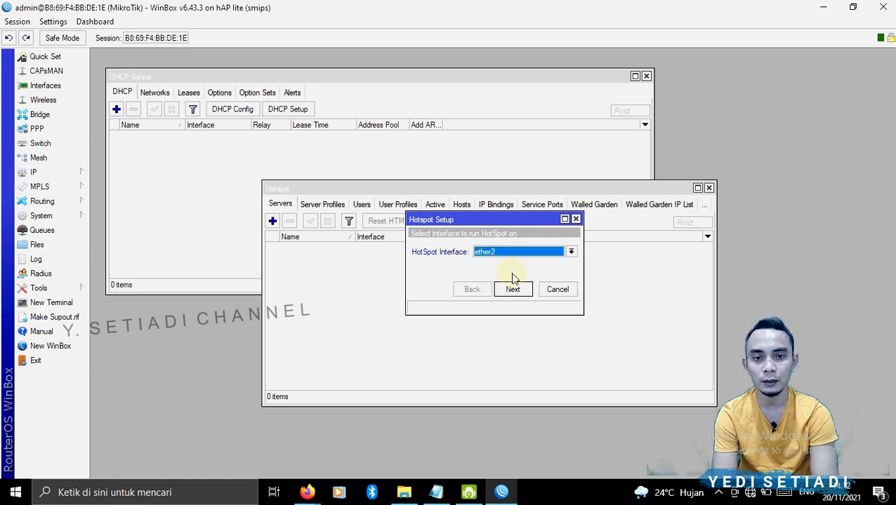
left_click(518, 252)
left_click(491, 296)
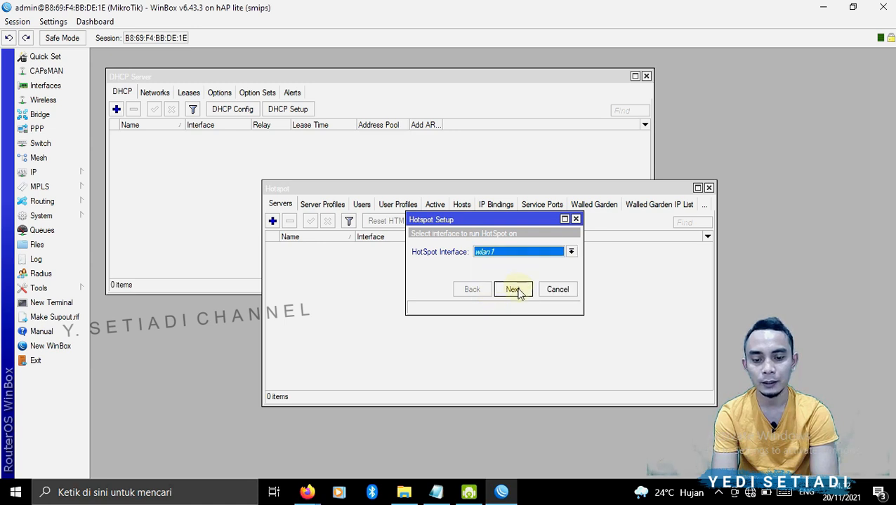
- Advance through the wizard keeping local address 192.168.100.1/24 with masquerade and the default pool and SMTP settings
left_click(515, 290)
left_click(514, 290)
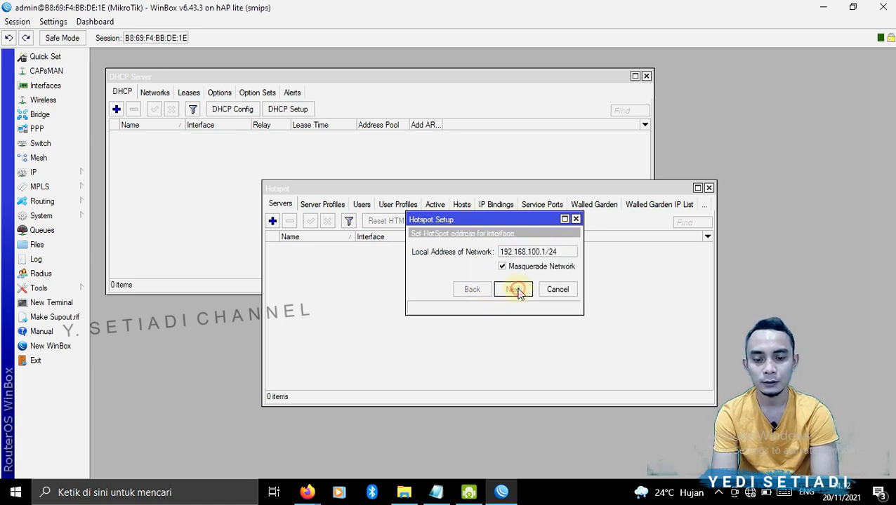
left_click(514, 290)
left_click(515, 290)
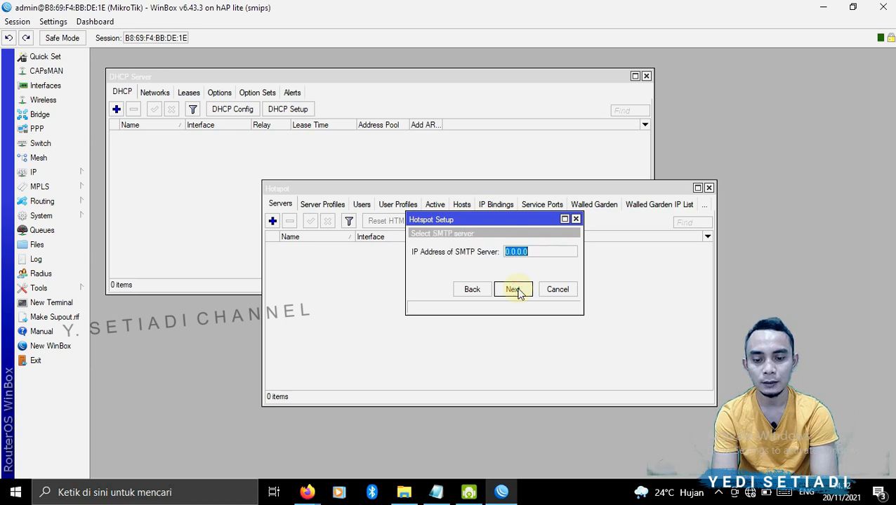
left_click(514, 289)
left_click(515, 290)
- Set the hotspot DNS name to yedi.net, keep the local hotspot user admin, and finish the setup
left_click(477, 249)
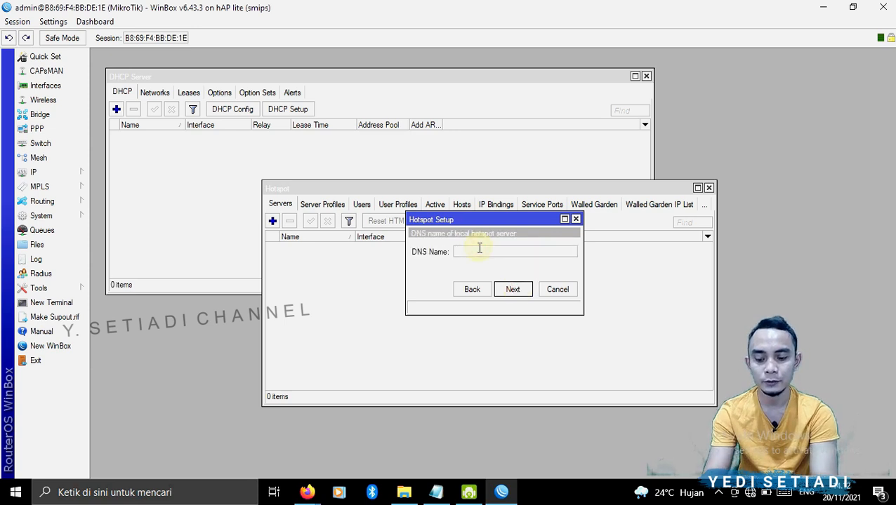
type("yedi")
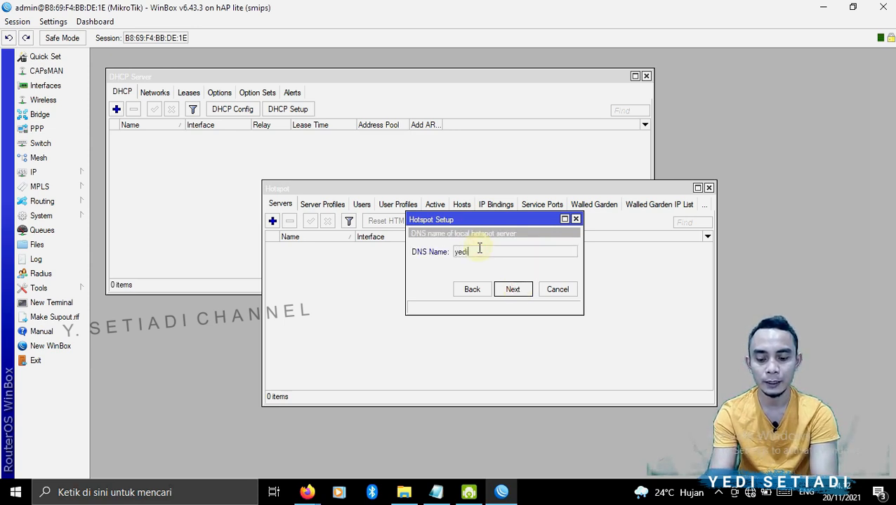
type(".net")
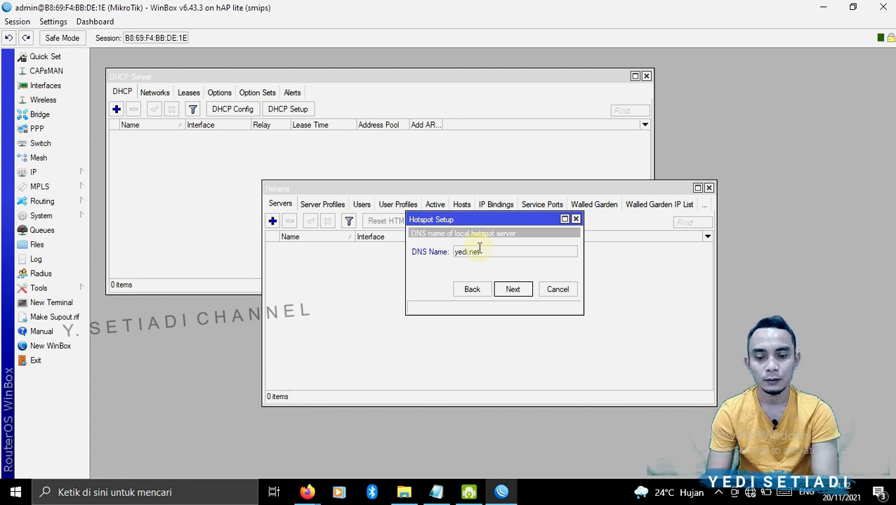
left_click(526, 293)
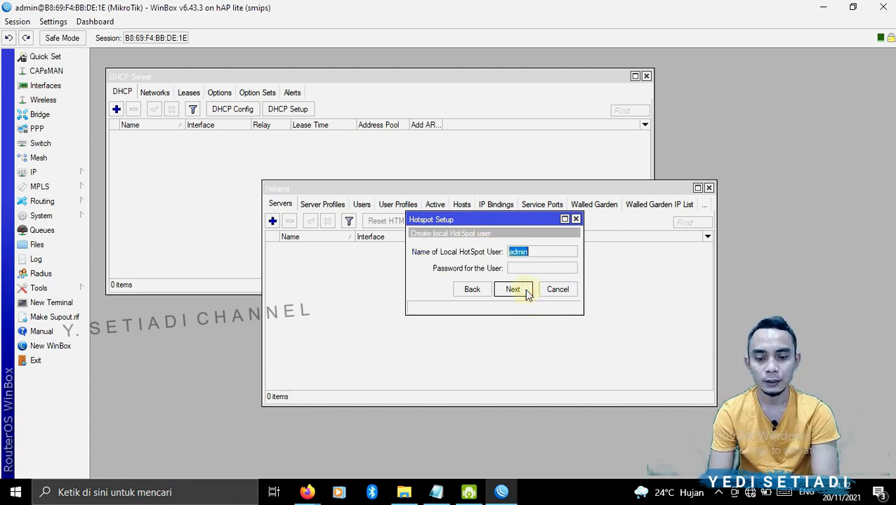
left_click(527, 292)
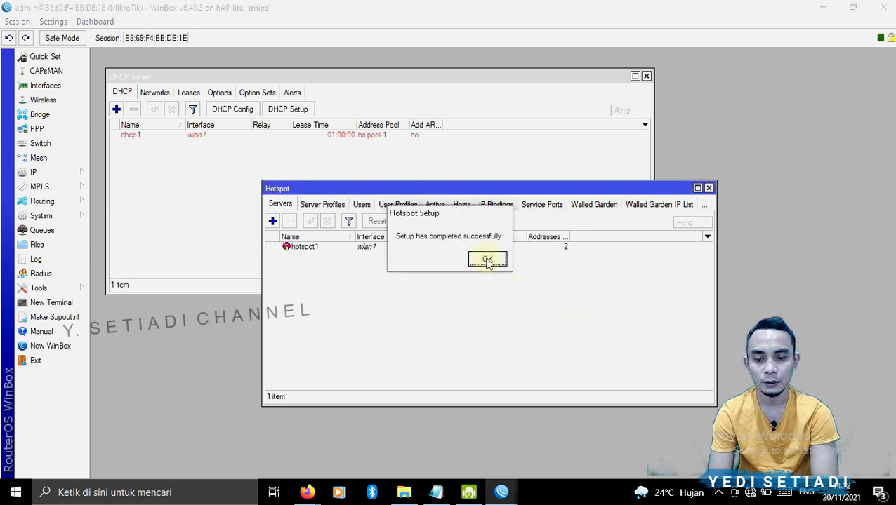
left_click(487, 261)
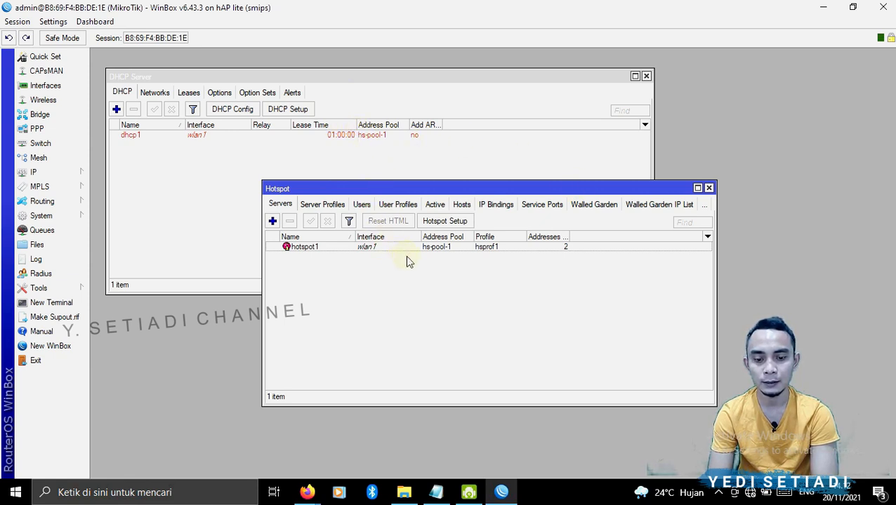
- Connect the computer to the open HOTSPOT2 wireless network and view the hotspot login page in the browser
left_click(708, 189)
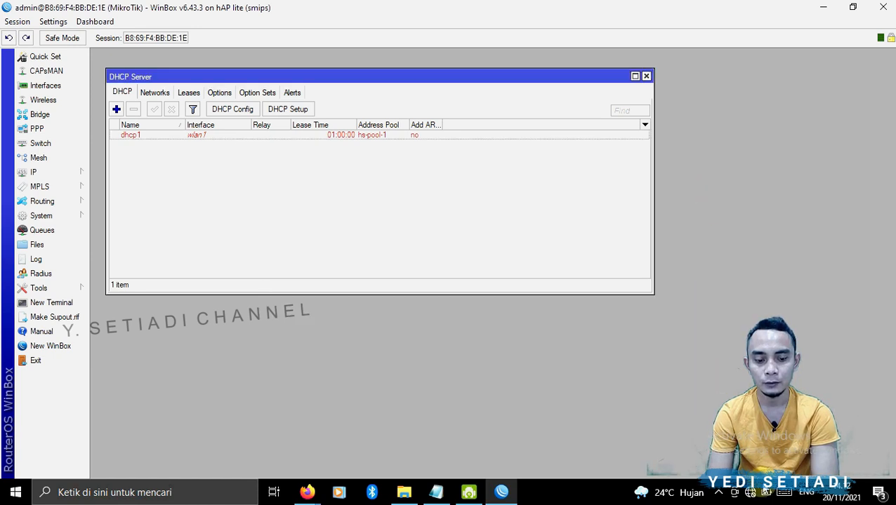
left_click(751, 494)
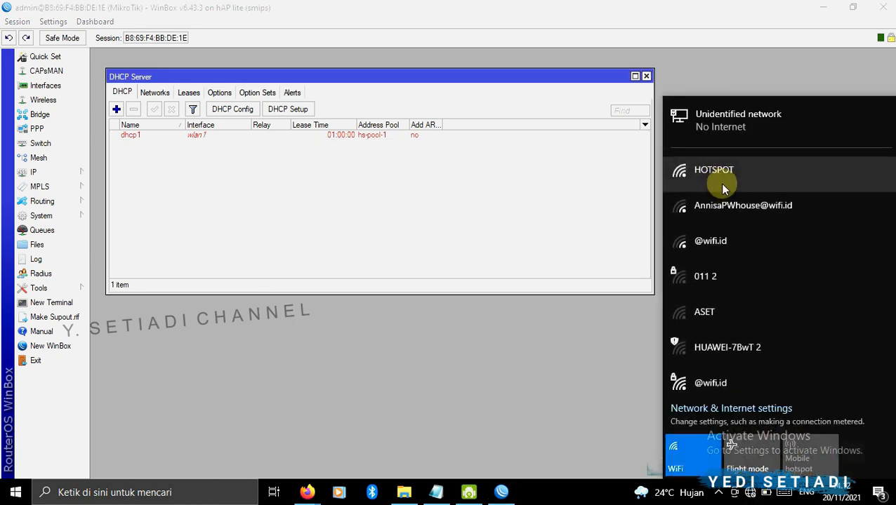
scroll(772, 211, "down", 3)
left_click(807, 277)
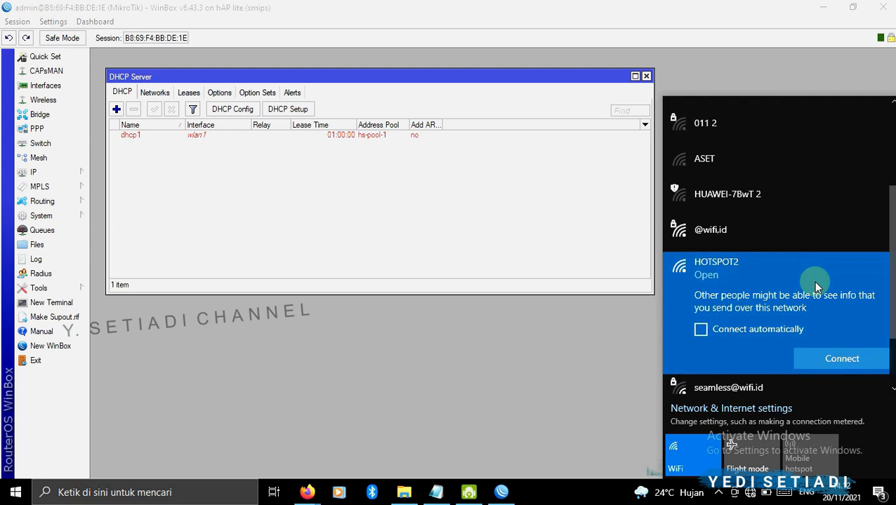
left_click(832, 355)
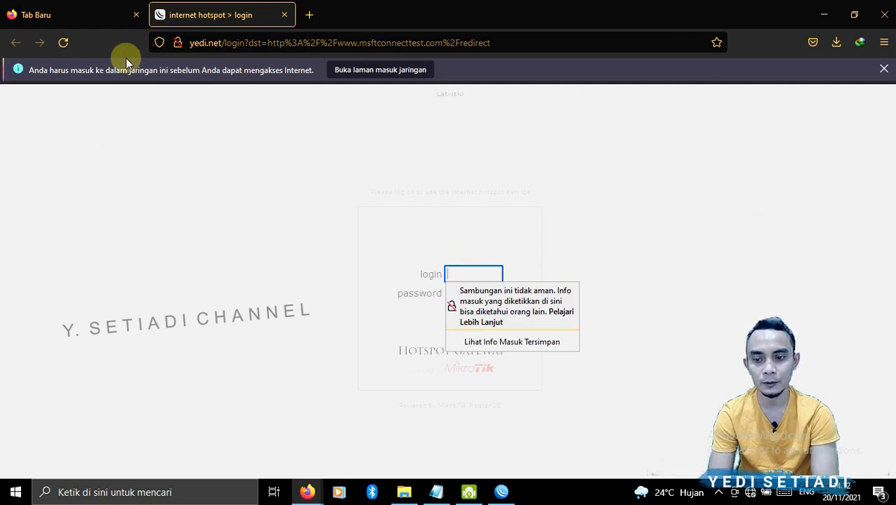
left_click(437, 229)
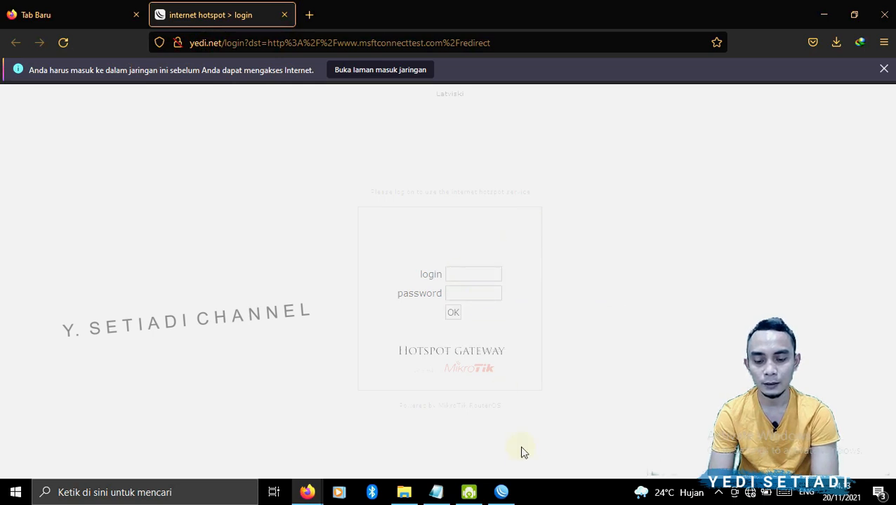
- Open the hotspot Users list and add user user1 on server hotspot1 with its password
left_click(501, 492)
left_click(60, 174)
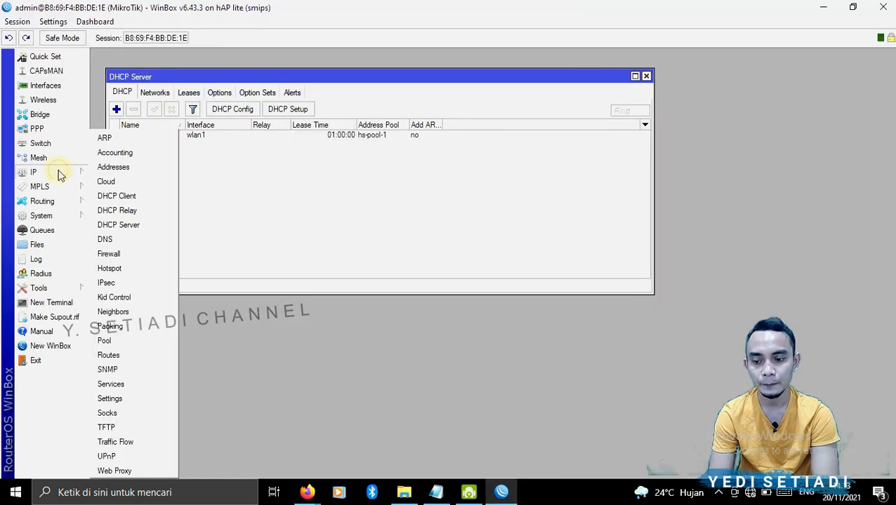
left_click(139, 270)
left_click(361, 203)
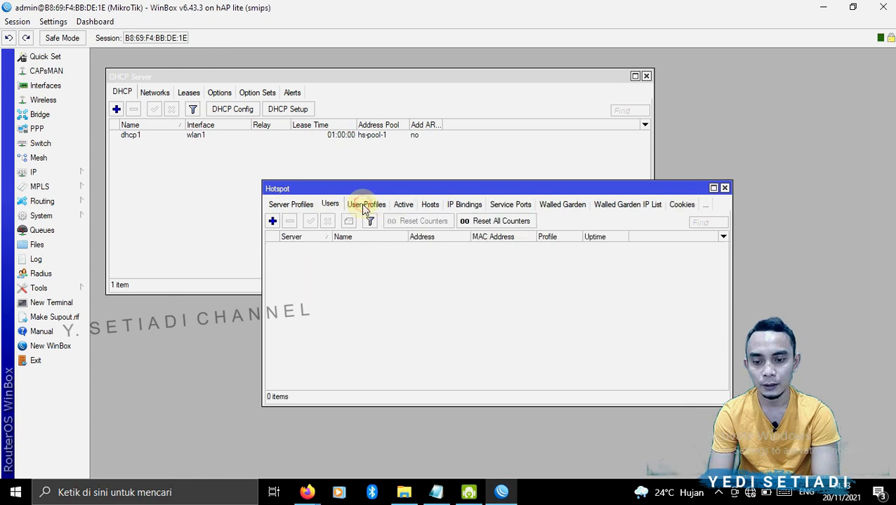
left_click(272, 222)
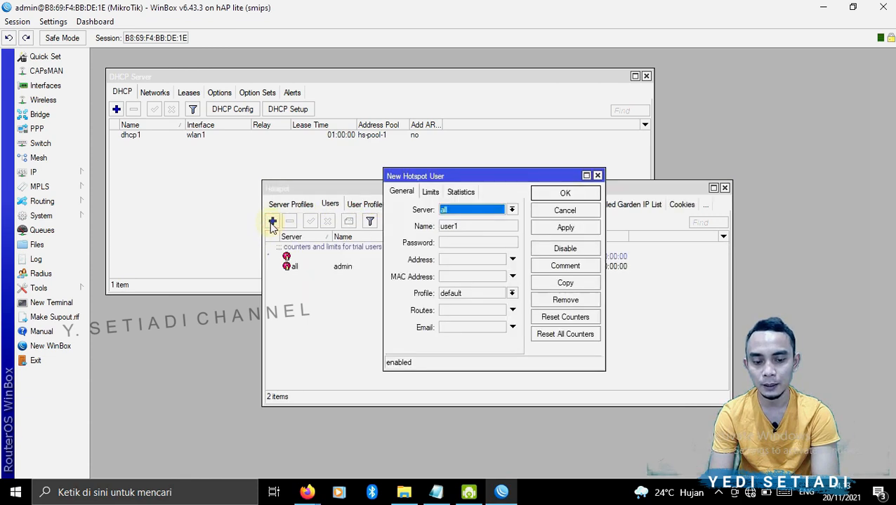
left_click(460, 226)
left_click_drag(460, 226, 385, 226)
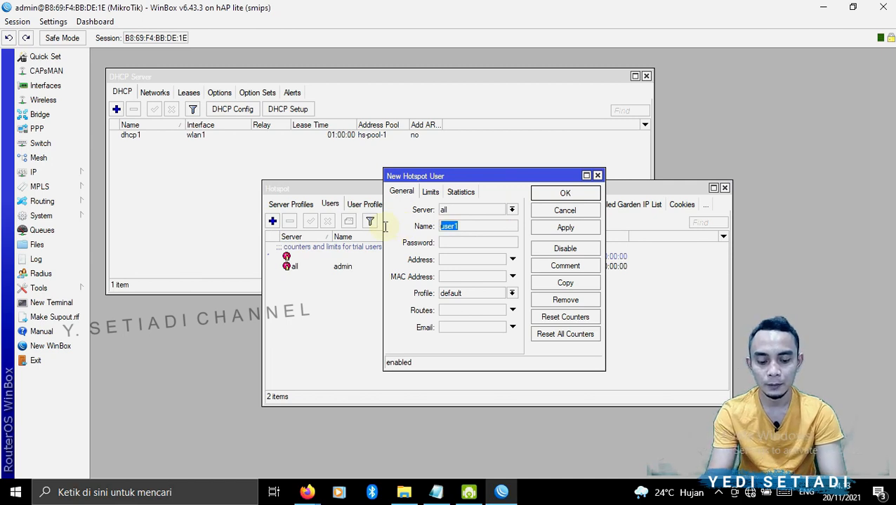
key("Tab")
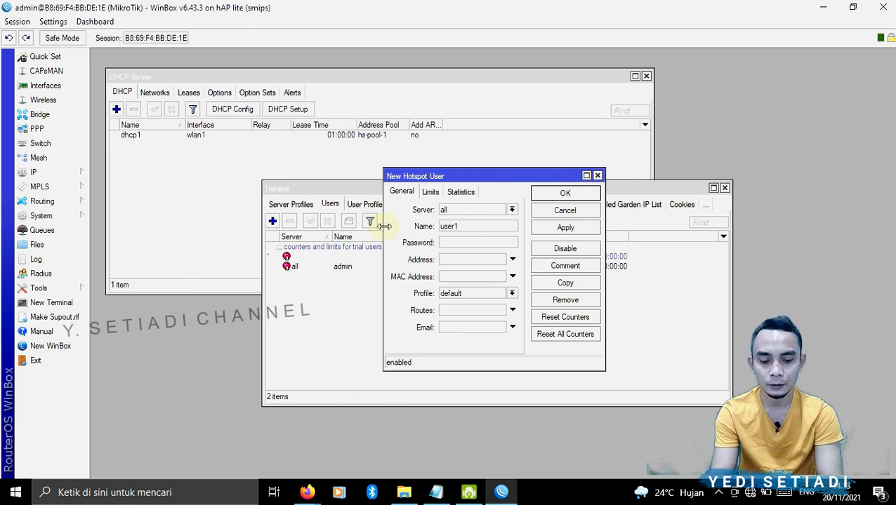
type("1234")
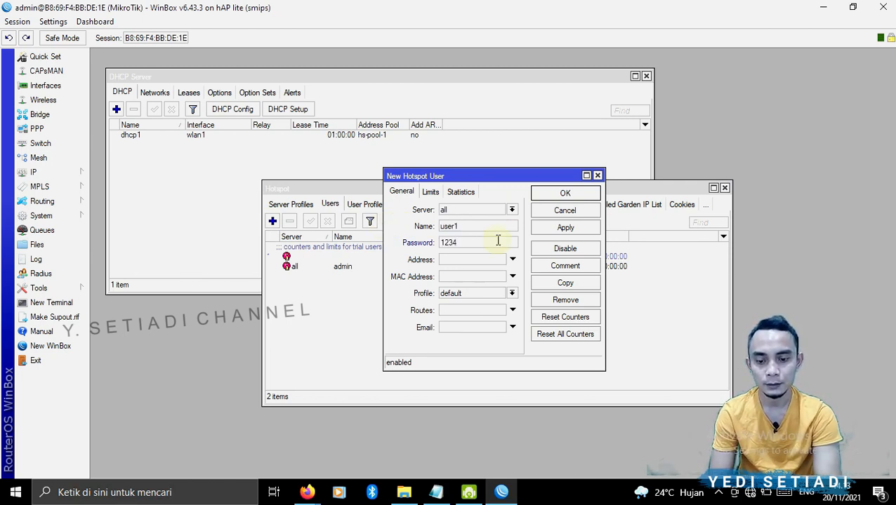
left_click(460, 212)
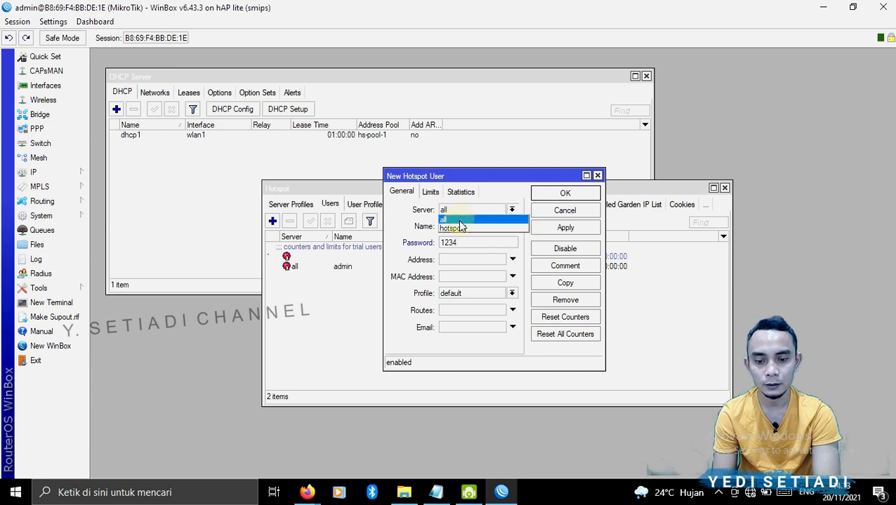
left_click(461, 229)
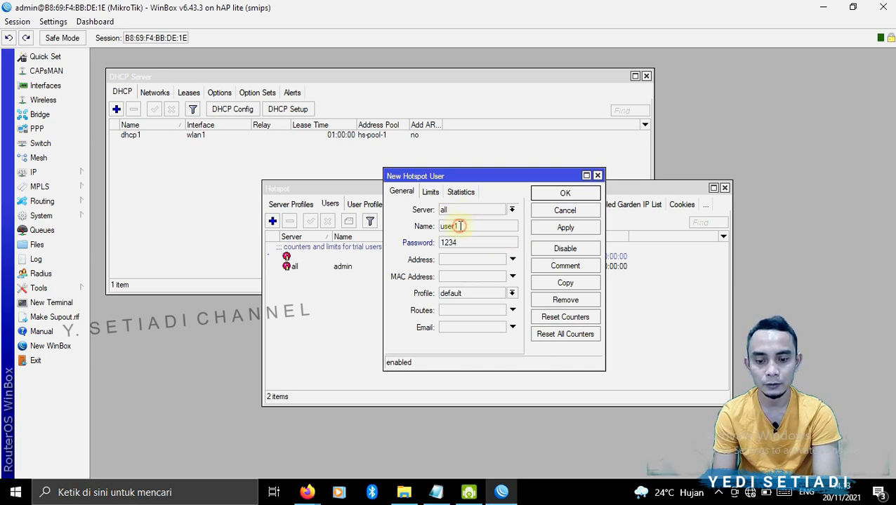
left_click(549, 227)
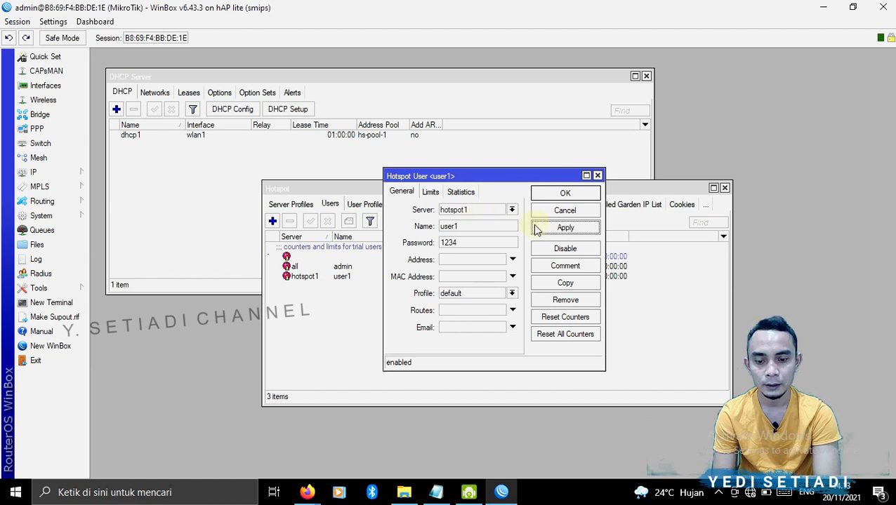
- Copy user1 to create user2 on server hotspot1 and close the user dialogs
left_click(561, 284)
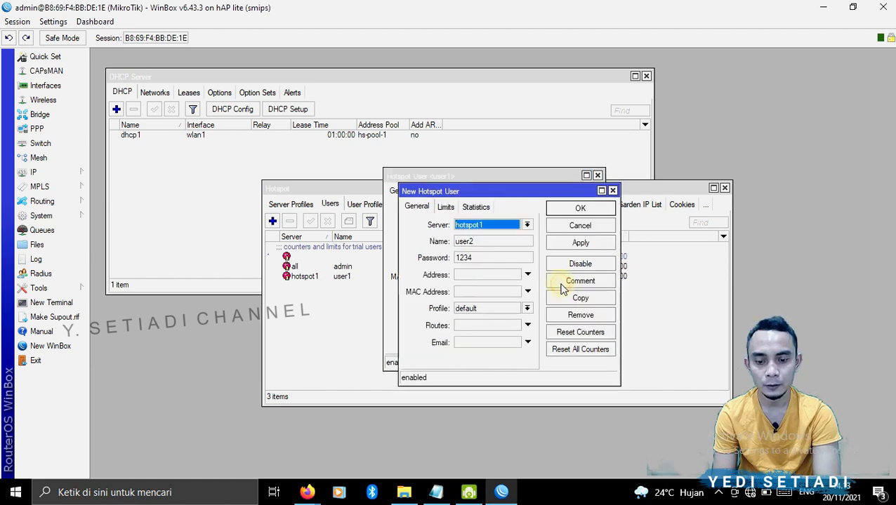
left_click(474, 243)
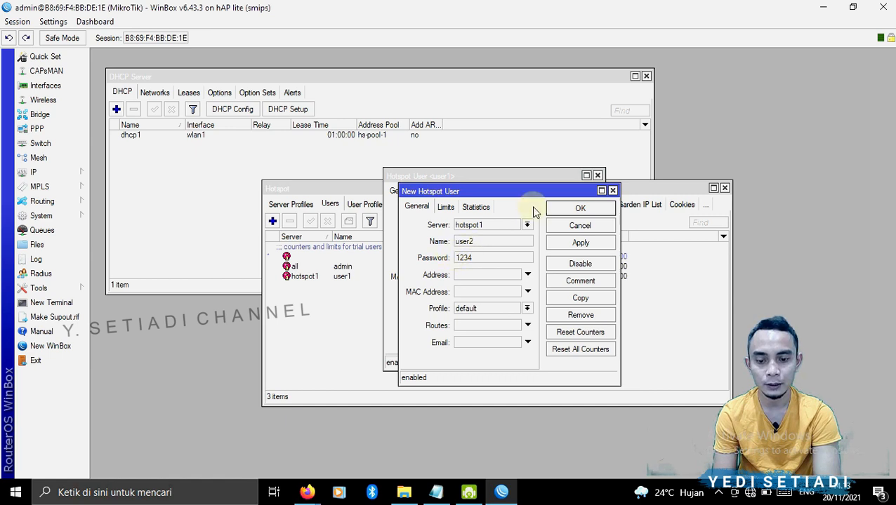
left_click(581, 211)
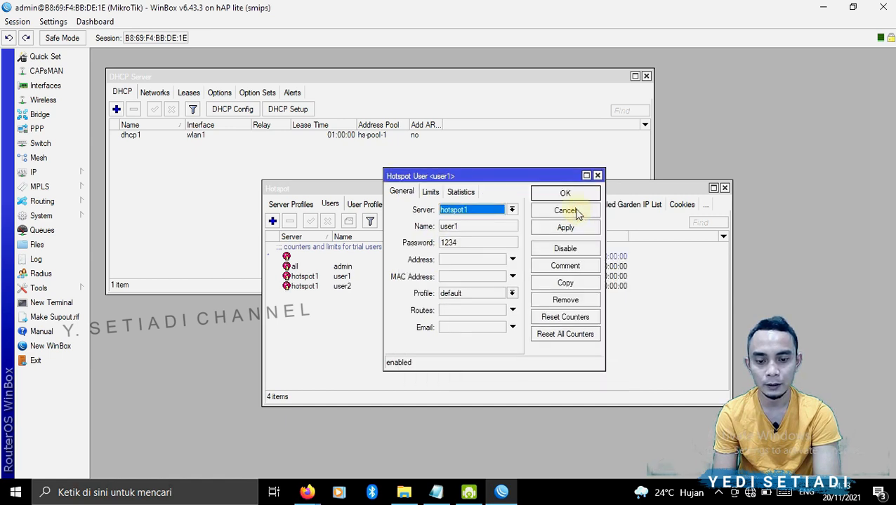
left_click(565, 211)
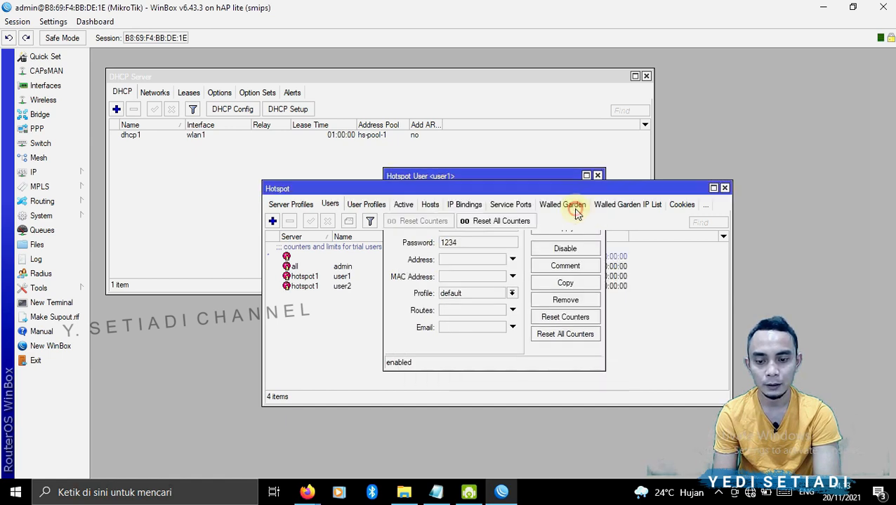
- Create a hotspot user profile named siswa with 1 shared user and a rate limit of 1M/1M
left_click(367, 207)
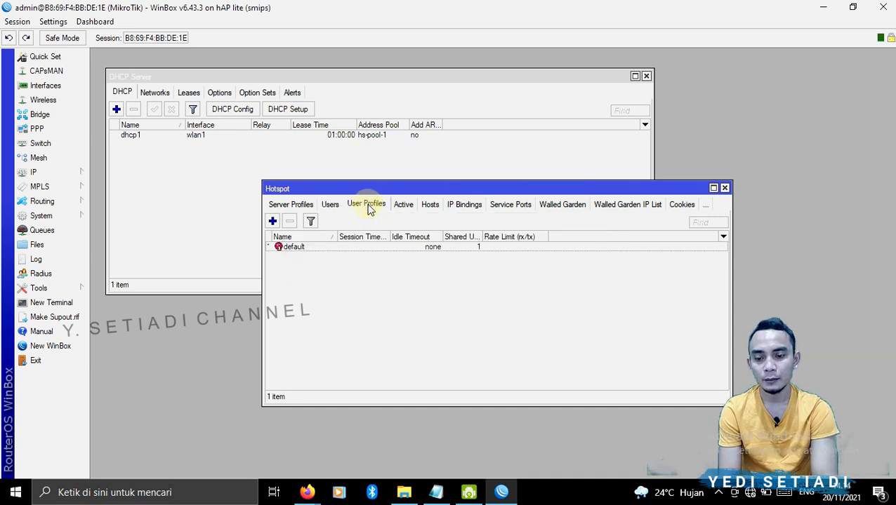
left_click(277, 222)
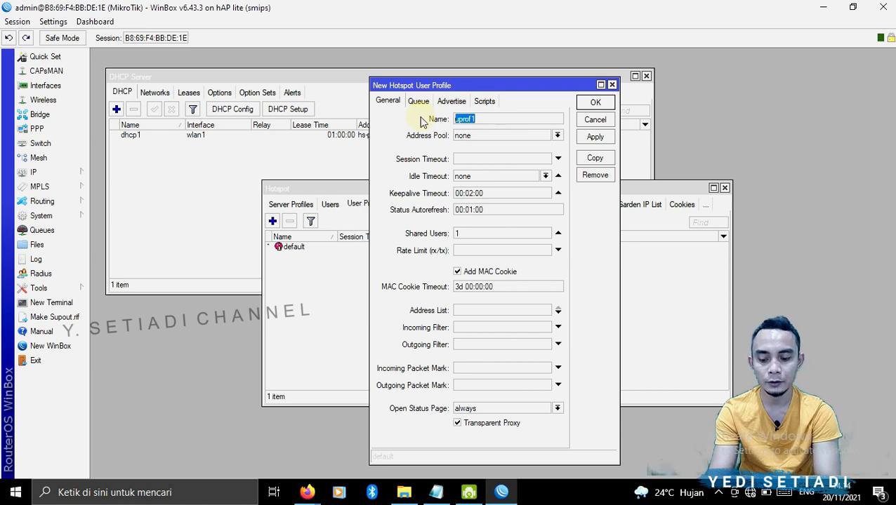
type("siswa")
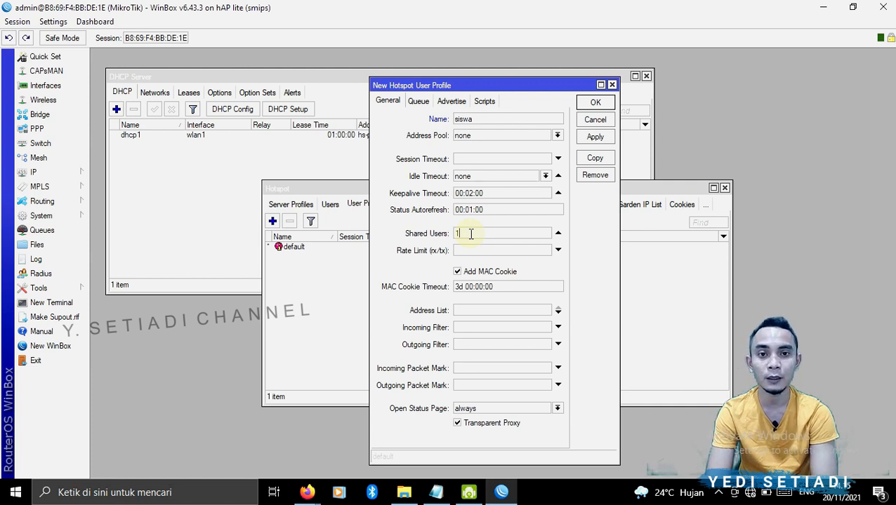
left_click(510, 248)
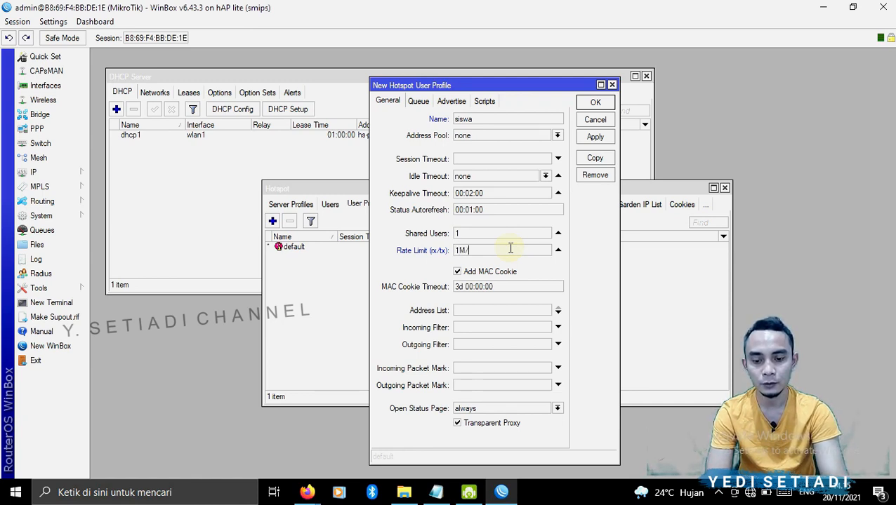
type("M")
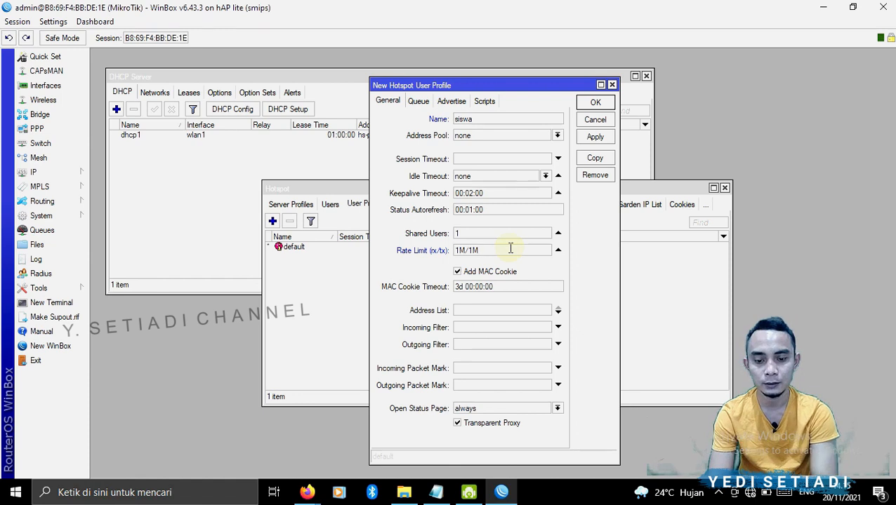
left_click(595, 137)
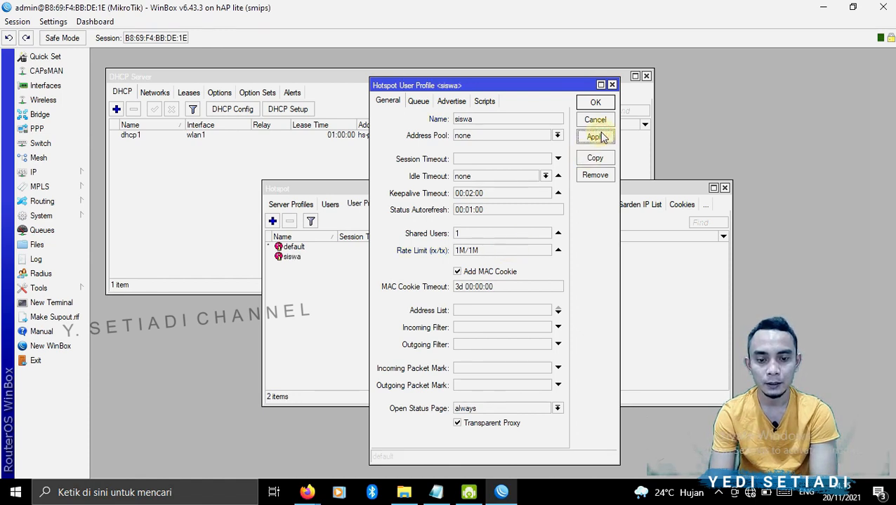
left_click(595, 102)
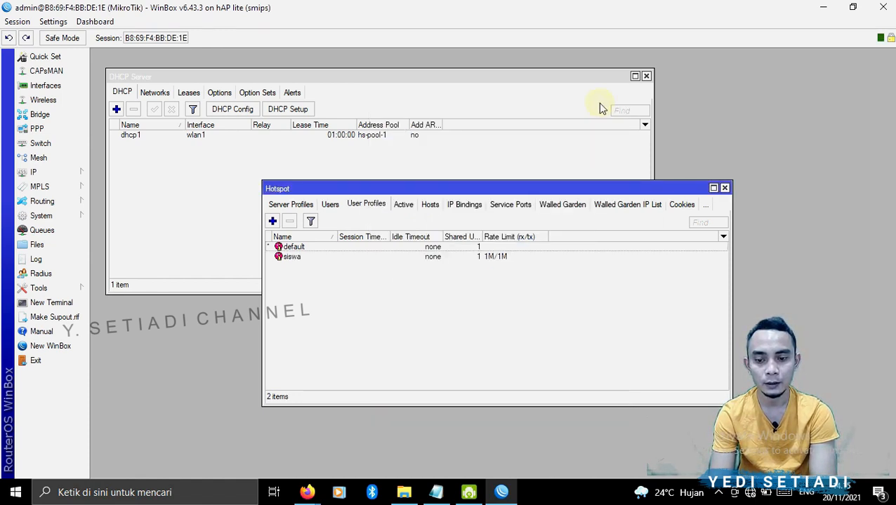
- Add hotspot user siswa on server all with its password and assign it the siswa profile
left_click(327, 207)
left_click(272, 221)
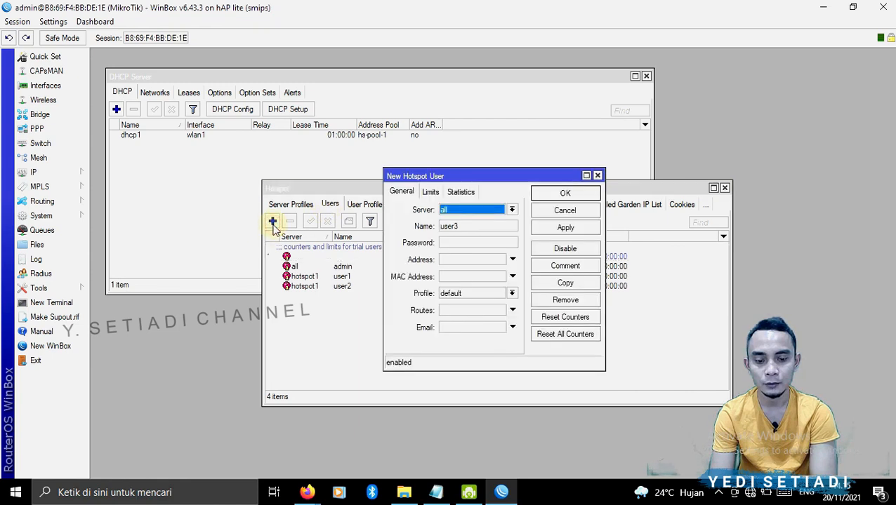
left_click_drag(469, 226, 426, 229)
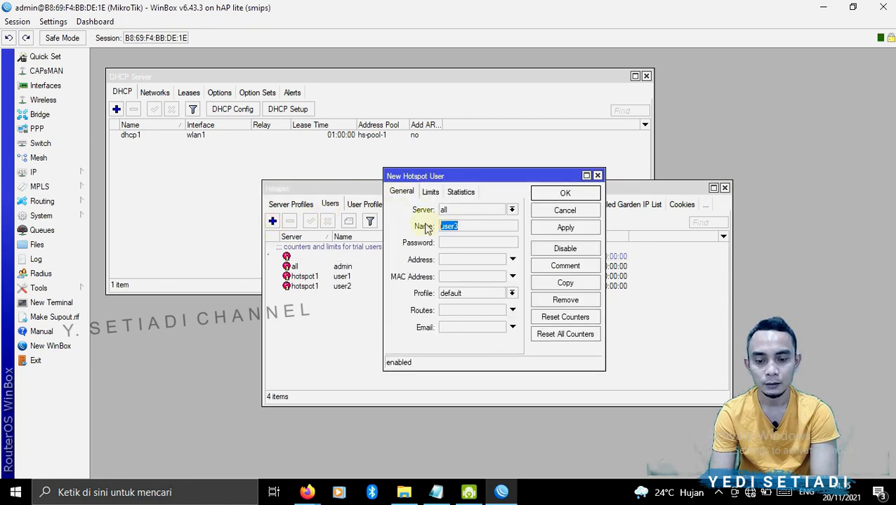
type("siswa")
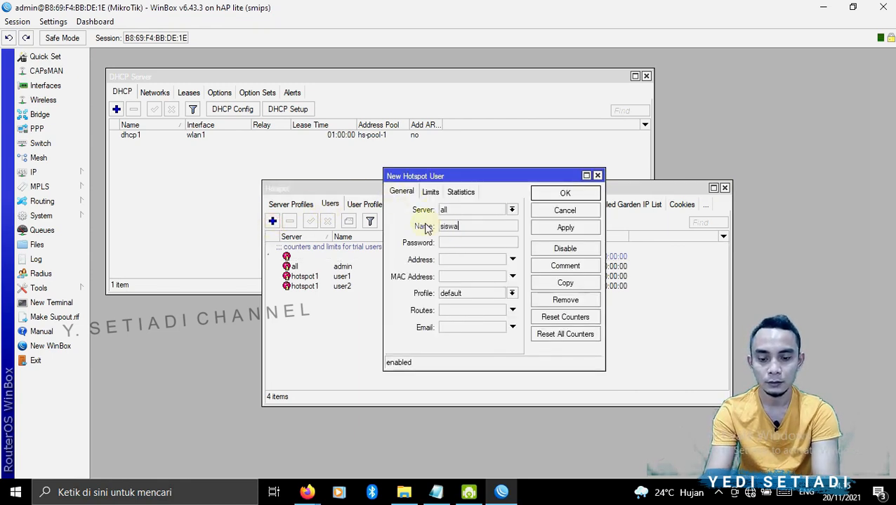
left_click(483, 245)
type("12345")
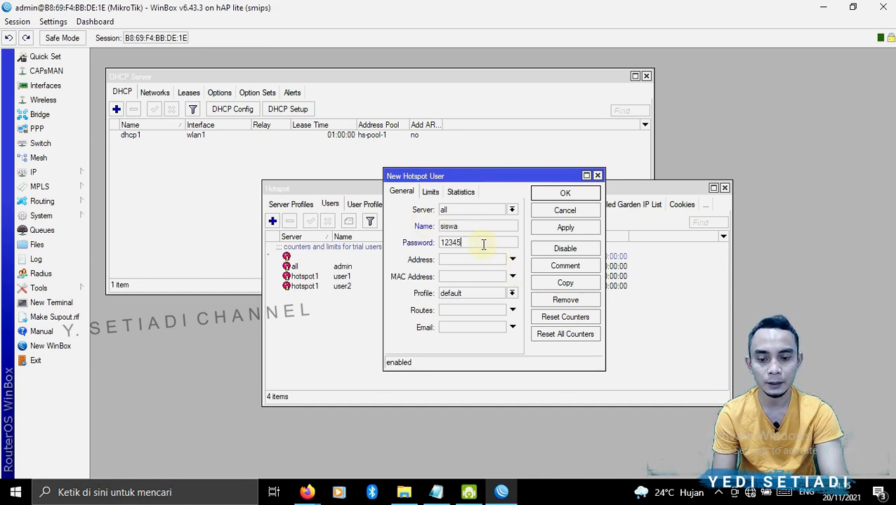
key("BackSpace")
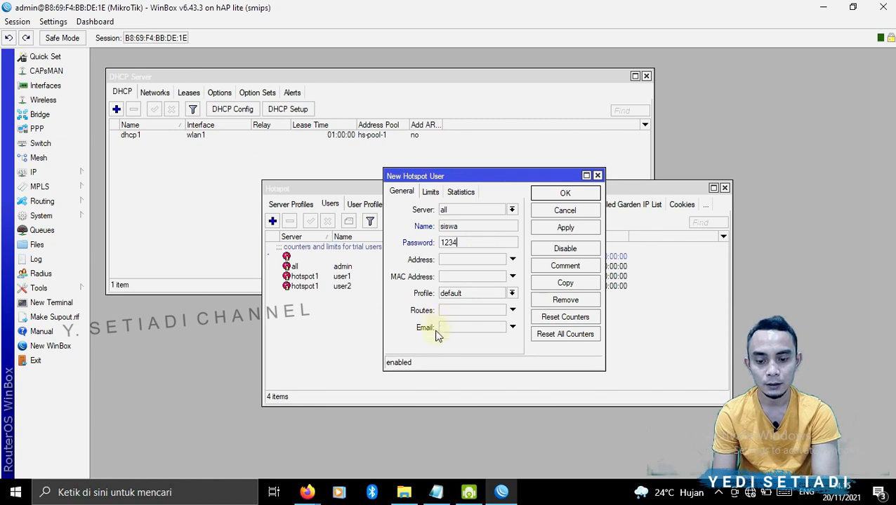
left_click(453, 298)
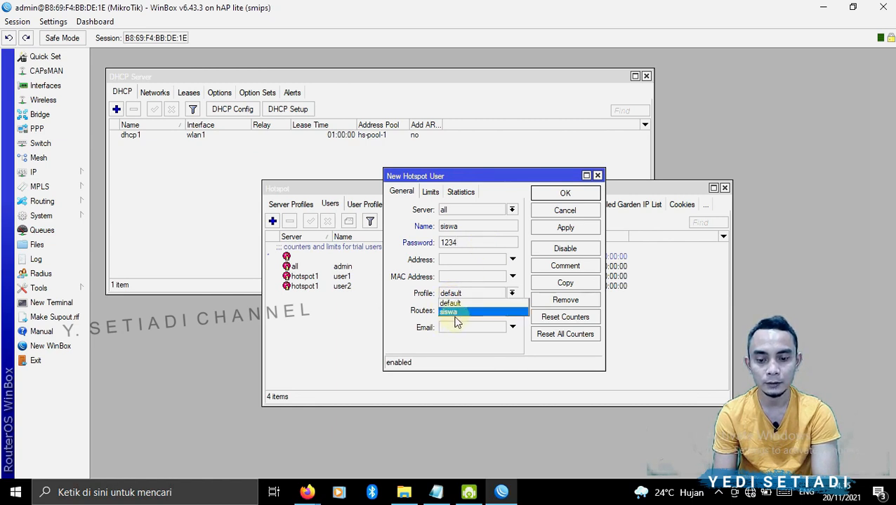
left_click(455, 316)
left_click(552, 229)
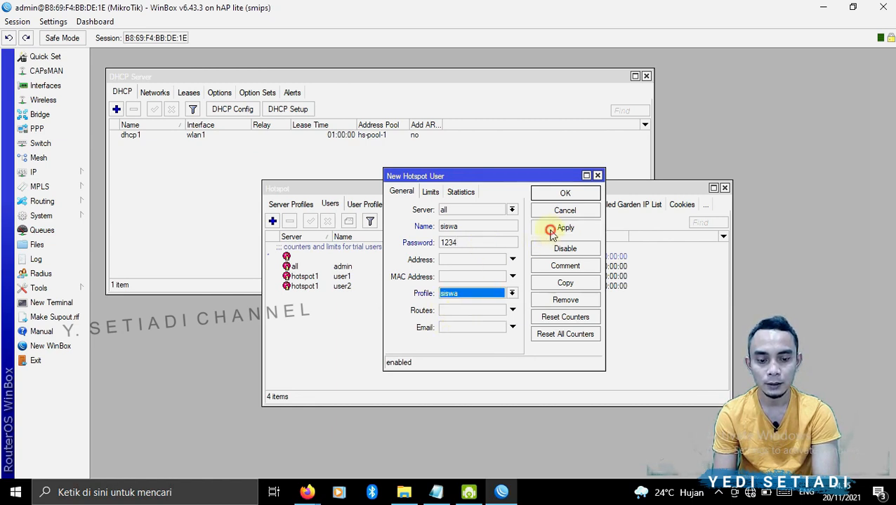
left_click(553, 194)
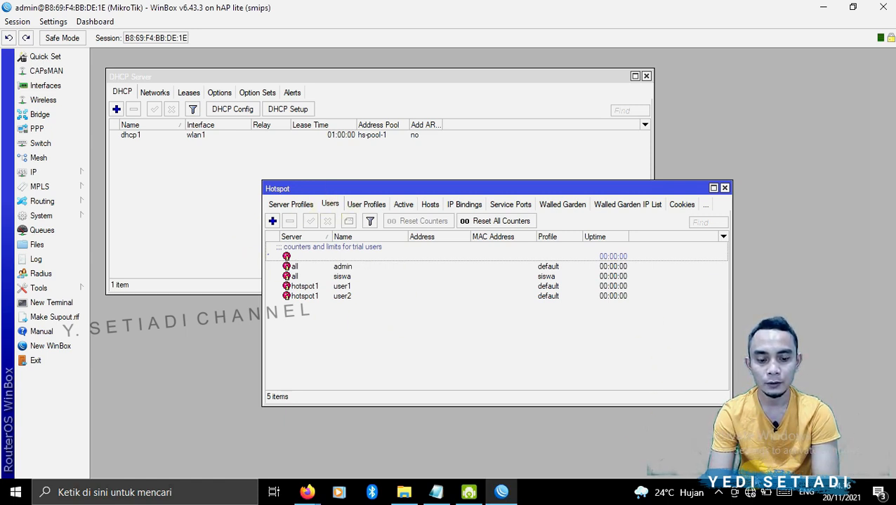
- Log in to the yedi.net hotspot page as user1 with its password, declining to save the login
left_click(750, 491)
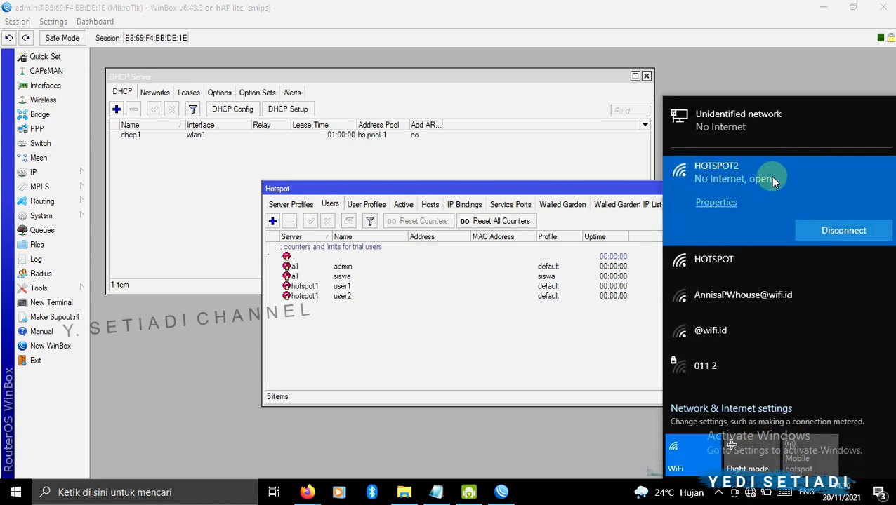
left_click(471, 305)
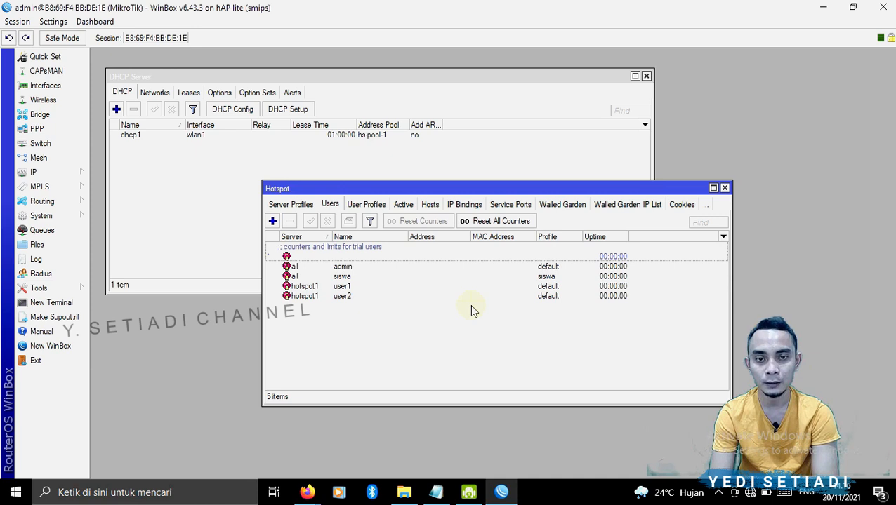
left_click(306, 492)
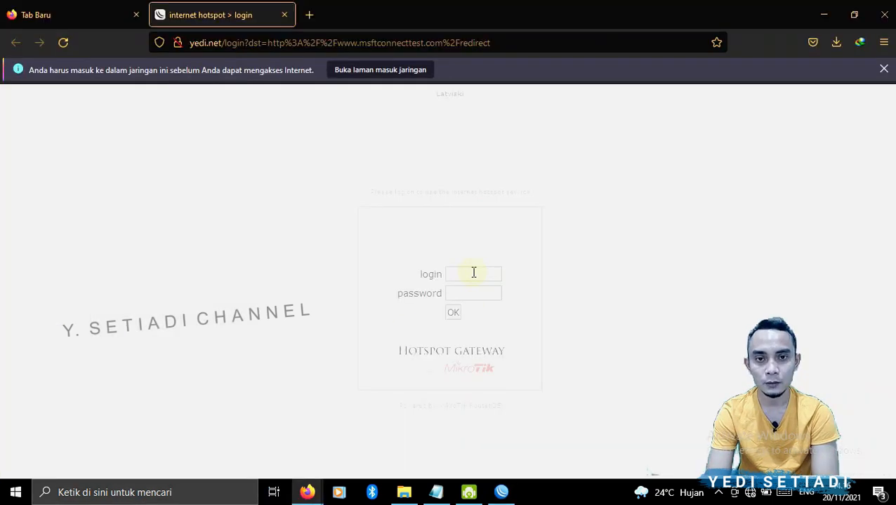
left_click(474, 272)
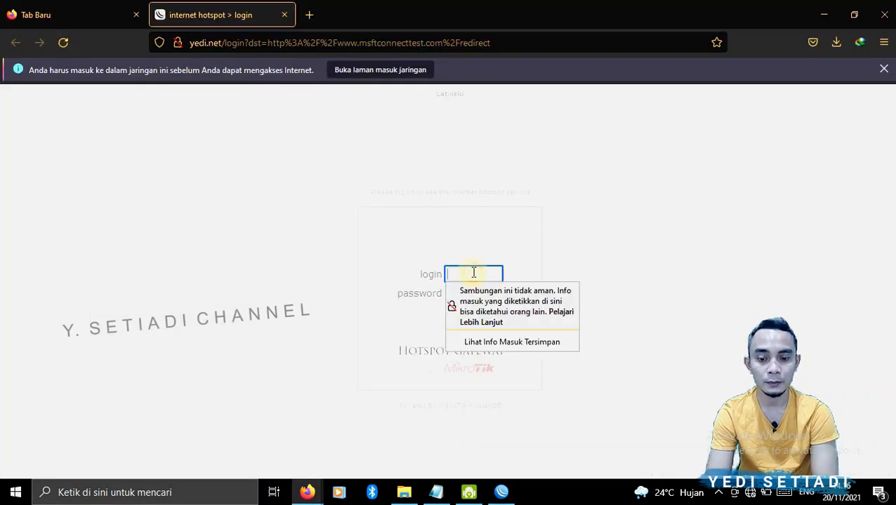
left_click(638, 226)
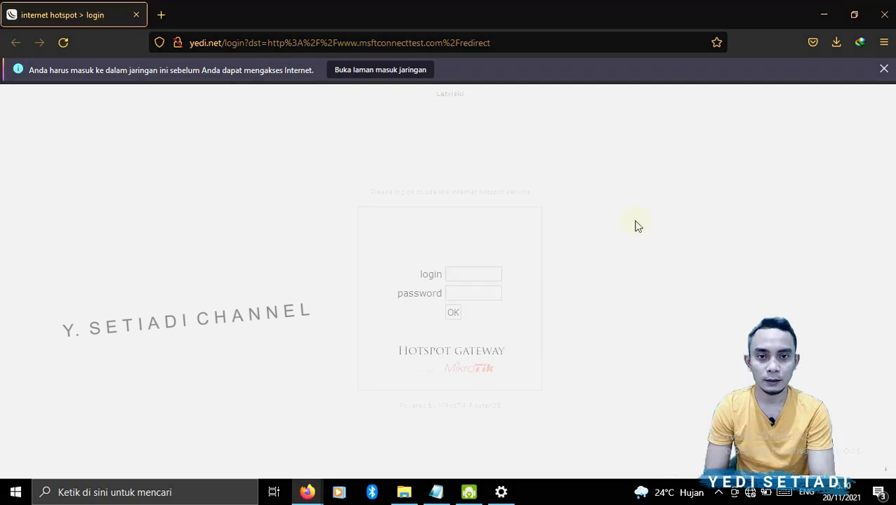
left_click(455, 280)
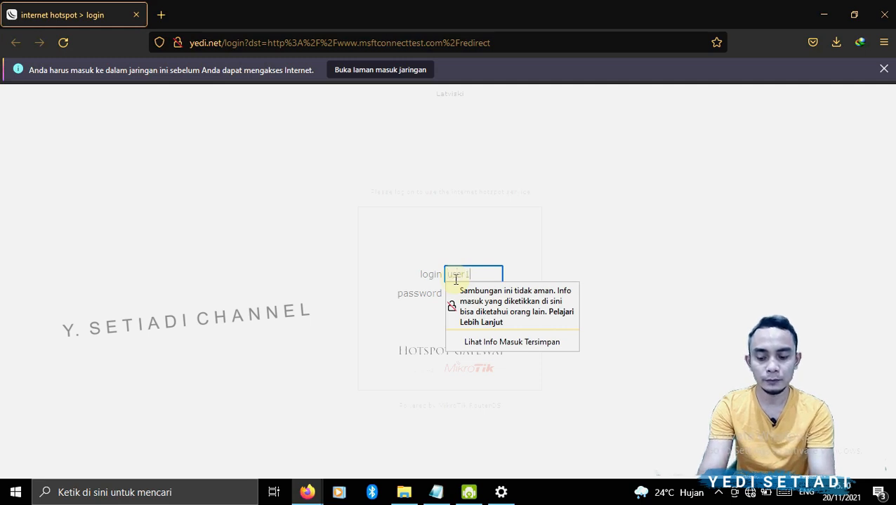
key("Tab")
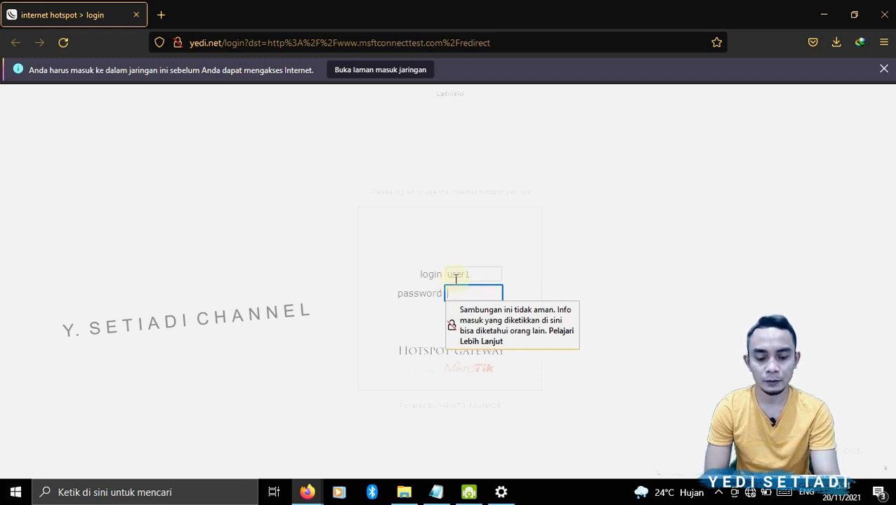
type("12")
left_click(255, 293)
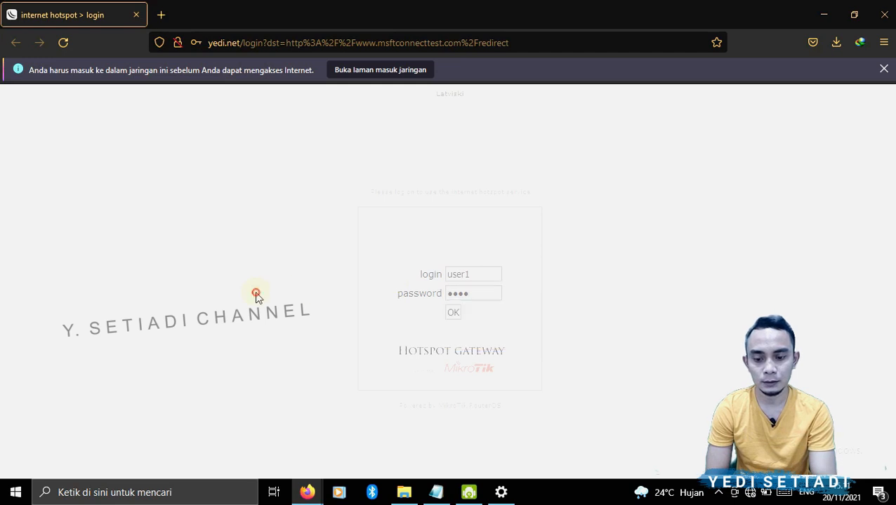
left_click(453, 314)
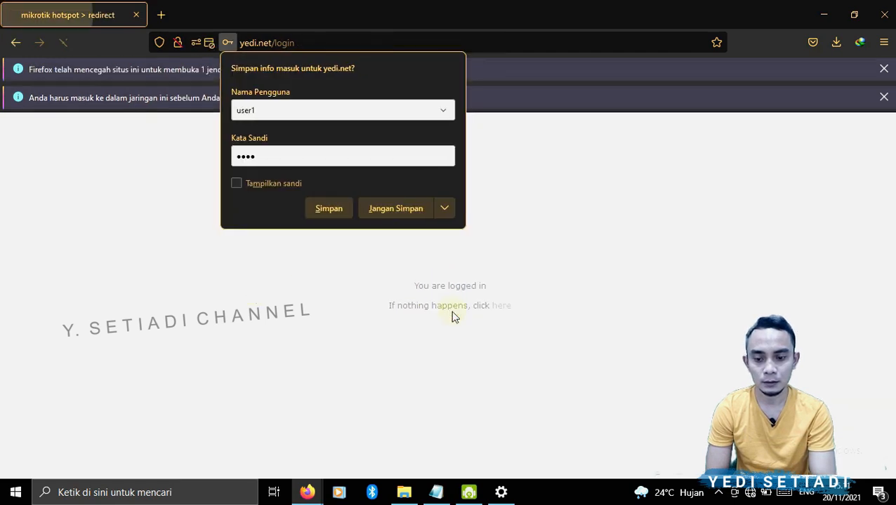
left_click(390, 212)
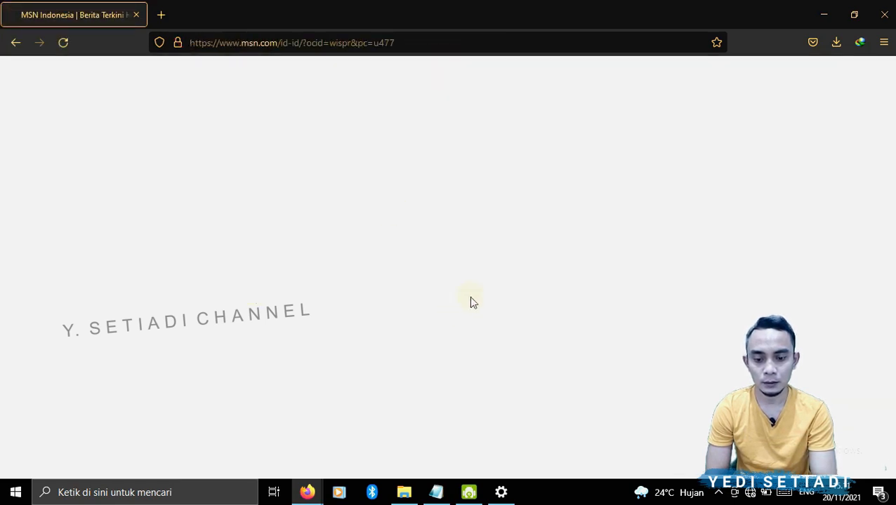
- Open a new browser tab, go to google.com and search for speedtest
left_click(160, 15)
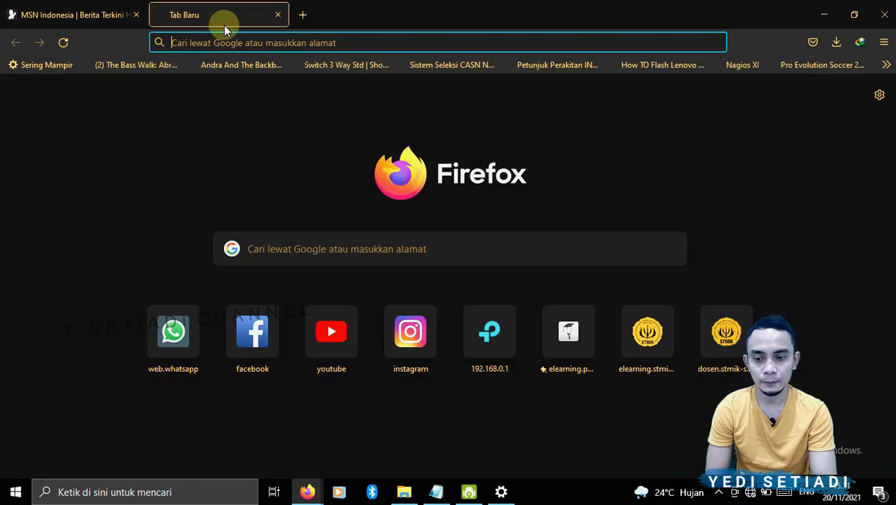
type("google.com/")
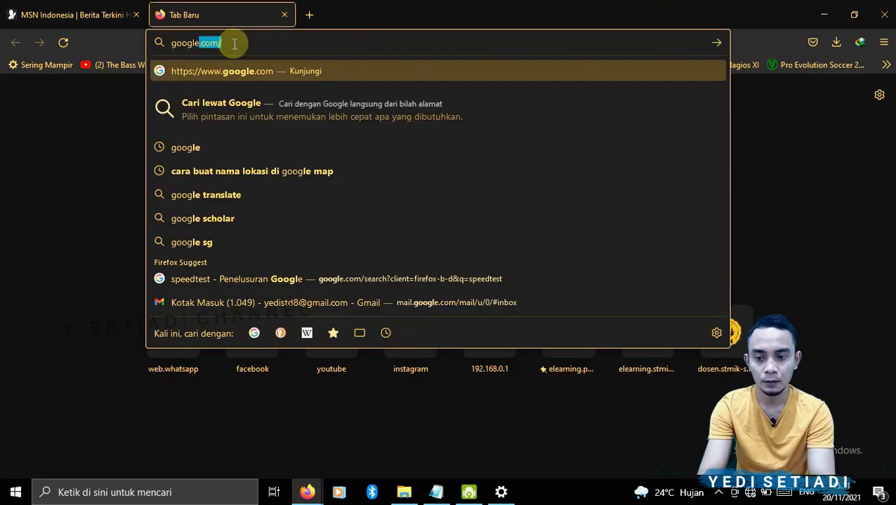
key("Return")
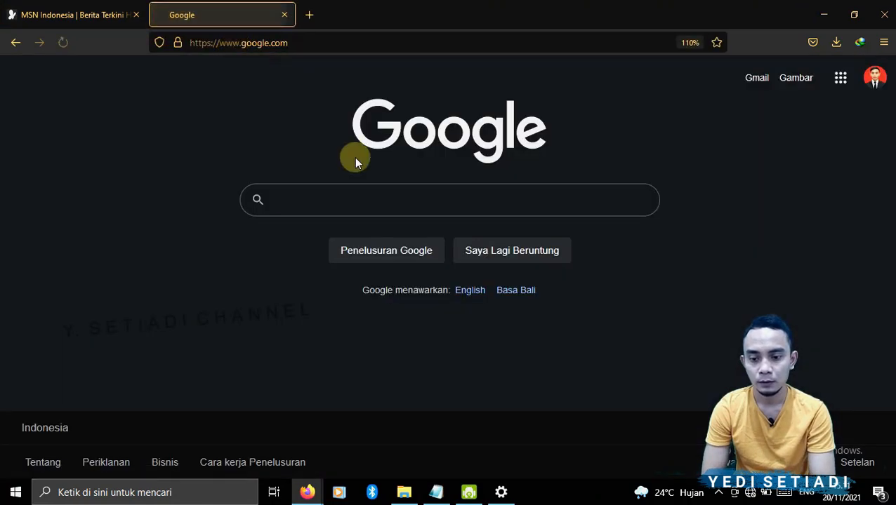
type("speedte")
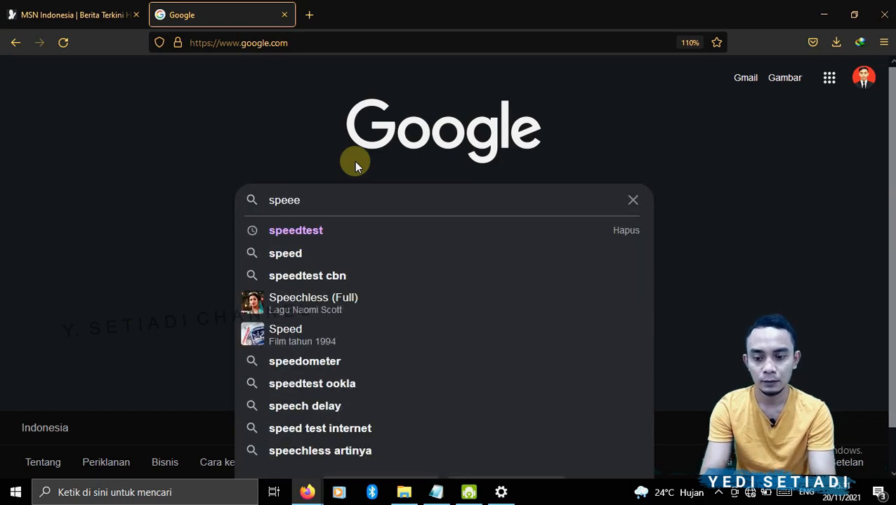
key("BackSpace")
left_click(295, 230)
- Start the internet speed test and cancel it
left_click(414, 393)
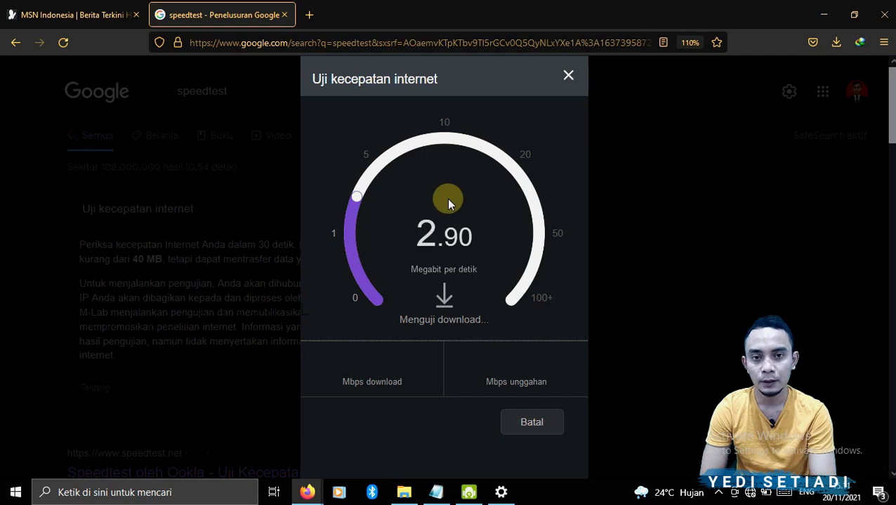
left_click(551, 424)
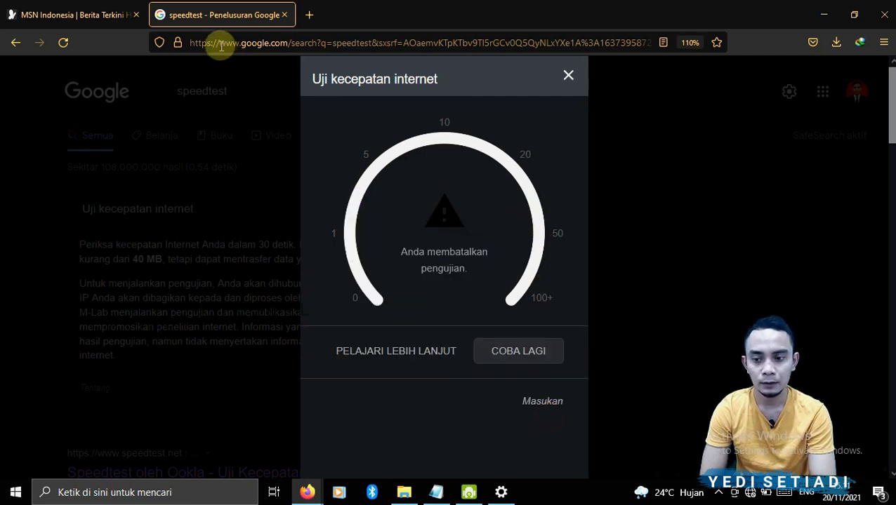
- Open yedi.net in a new tab to view the hotspot login status
left_click(313, 15)
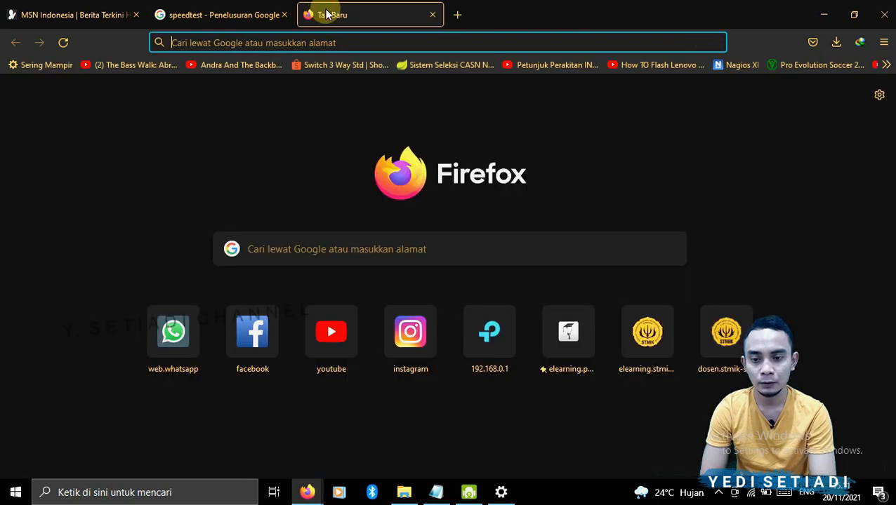
left_click(410, 43)
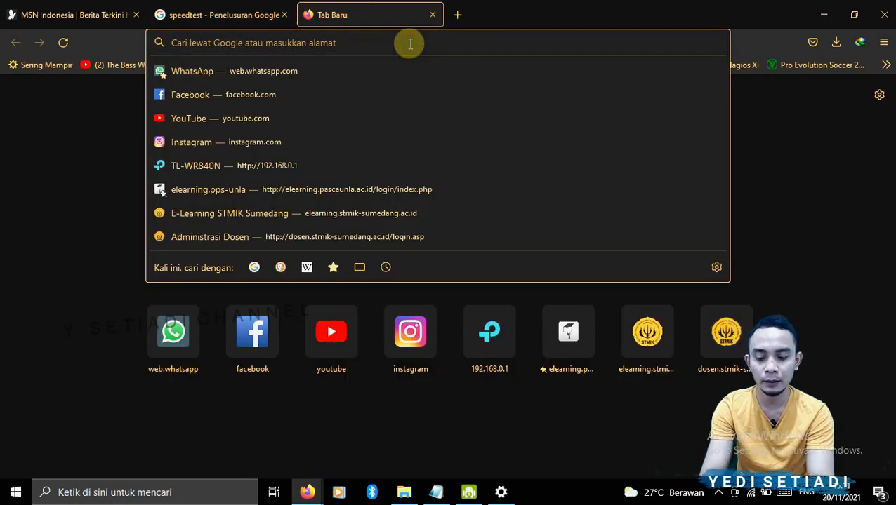
type("yedi")
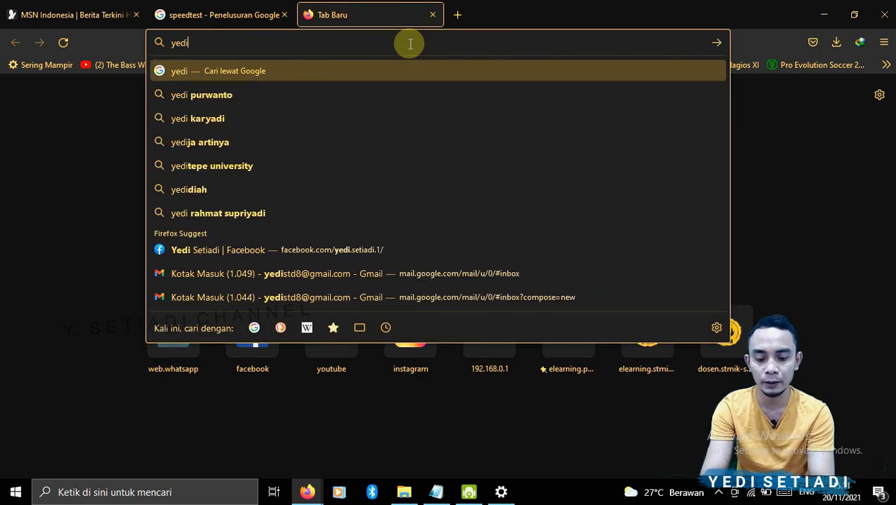
type(".net")
key("Return")
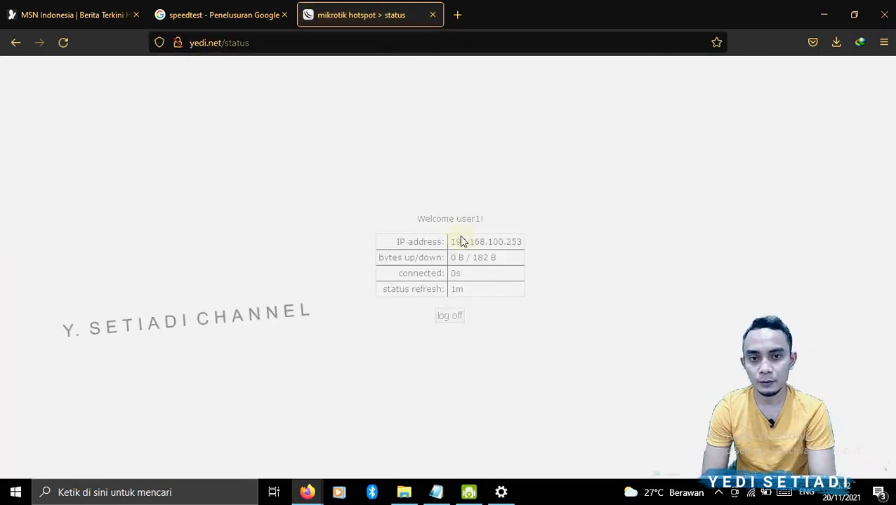
- Log off the hotspot session and log back in
left_click(450, 317)
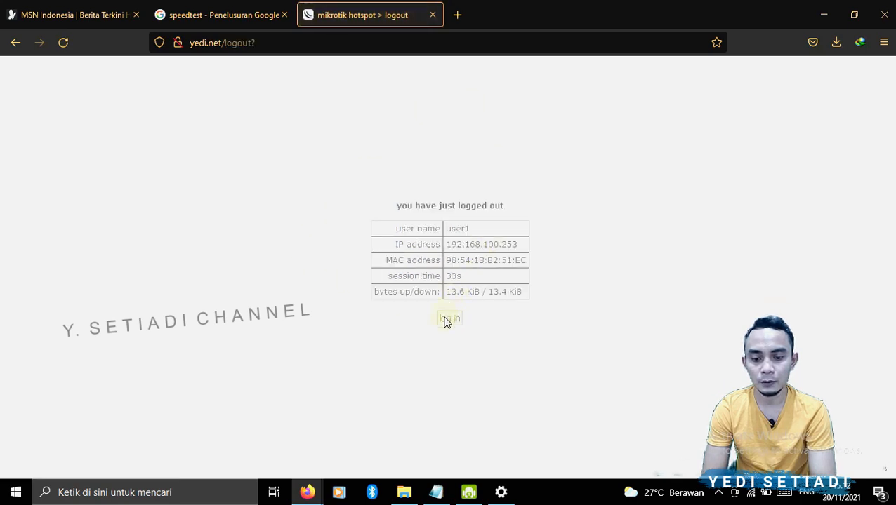
left_click(447, 320)
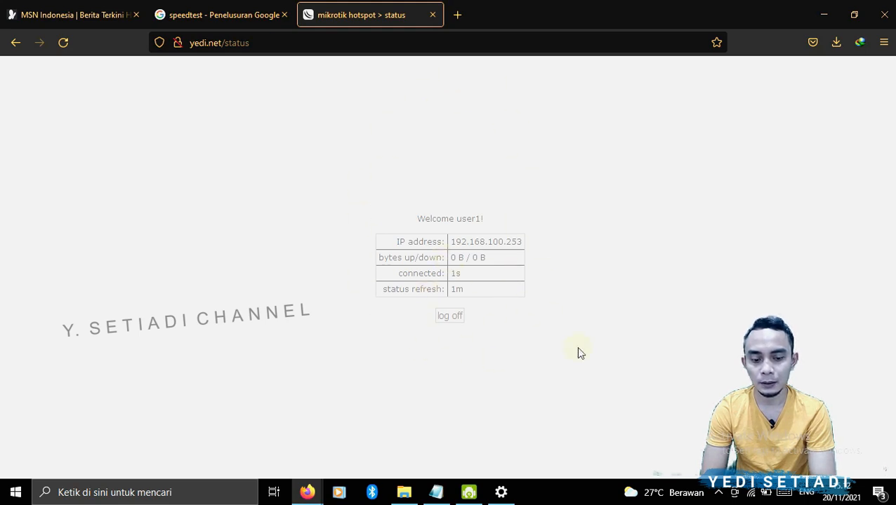
- Launch WinBox, connect to the router and maximize the router window
left_click(307, 492)
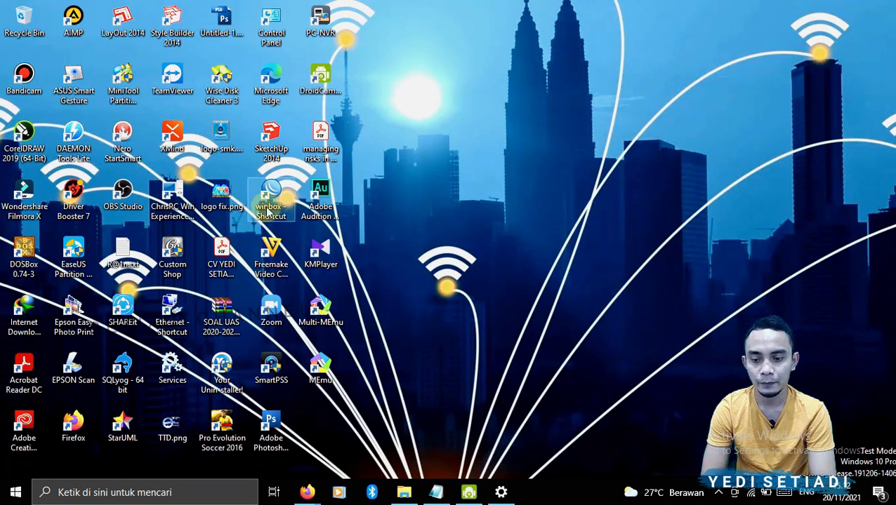
double_click(269, 198)
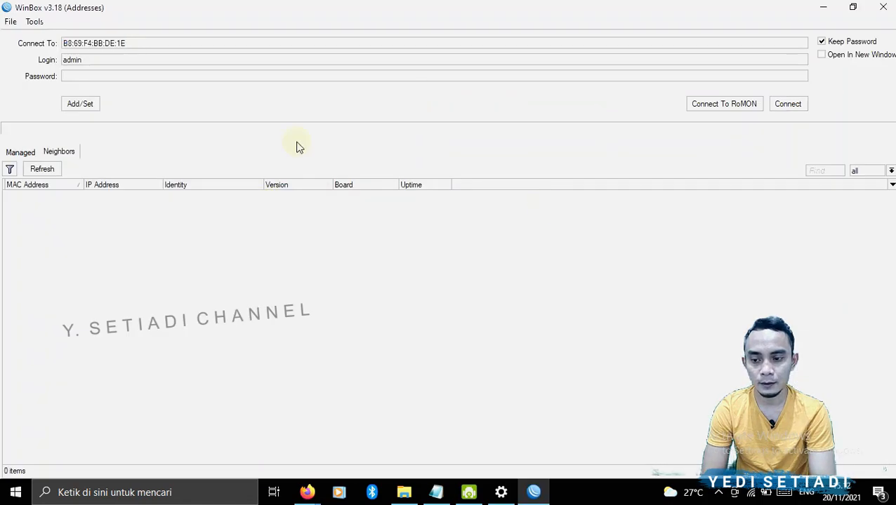
left_click(37, 203)
left_click(788, 104)
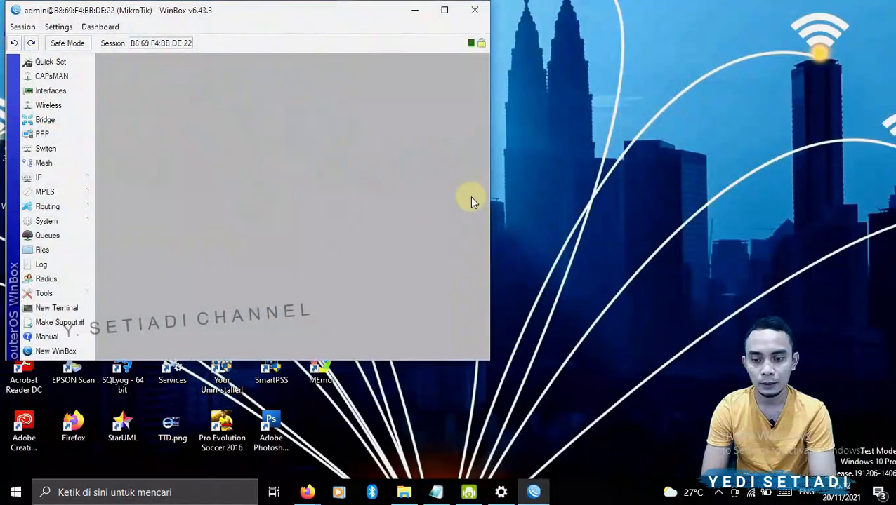
left_click(445, 9)
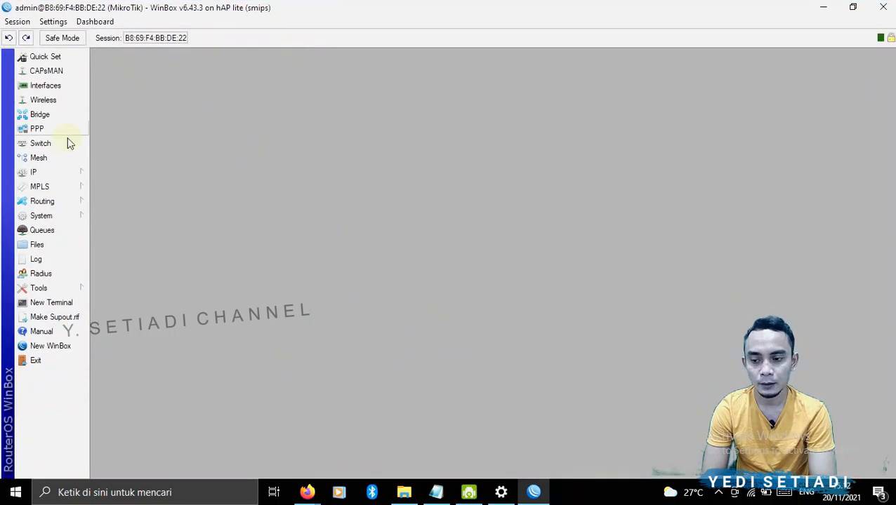
- In hotspot server profile hsprof1's login methods, disable Cookie and enable HTTPS and MAC Cookie, then apply
left_click(49, 174)
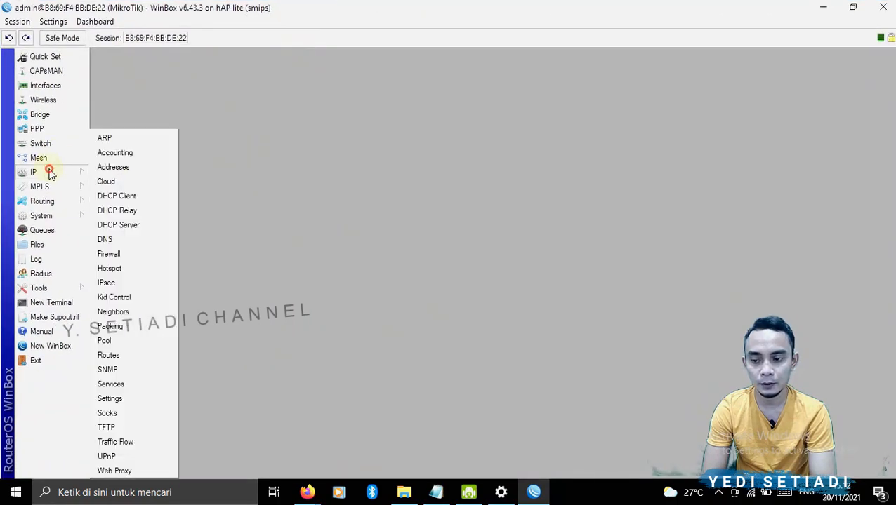
left_click(136, 267)
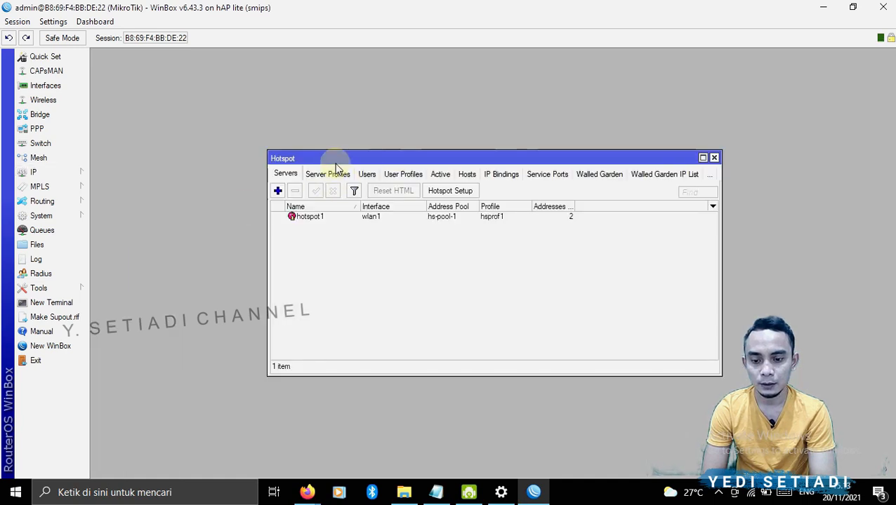
left_click(320, 175)
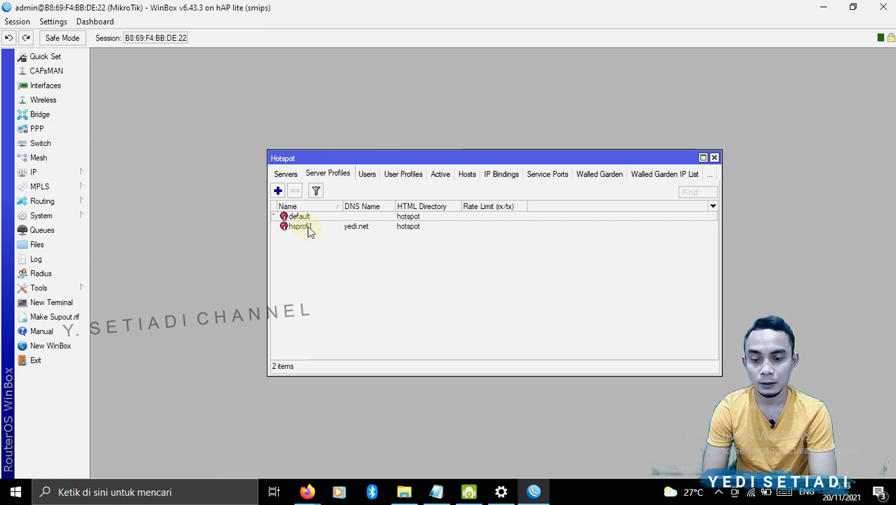
double_click(309, 229)
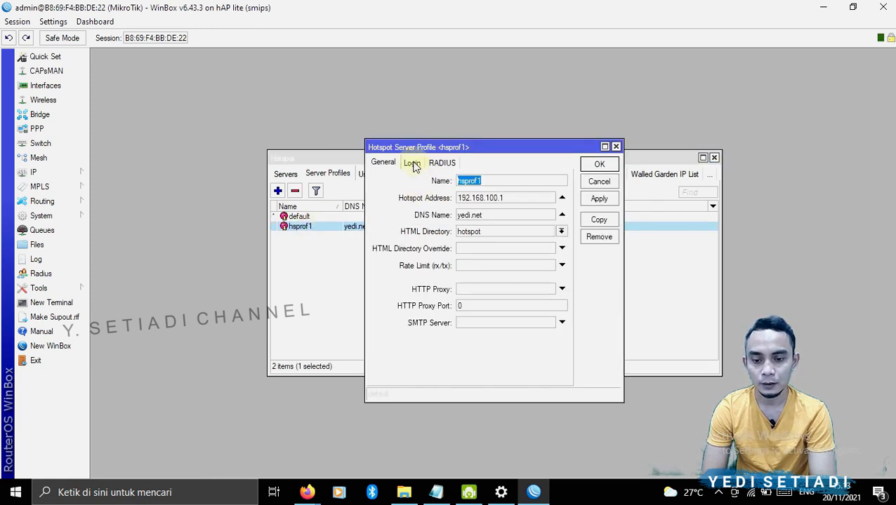
left_click(412, 164)
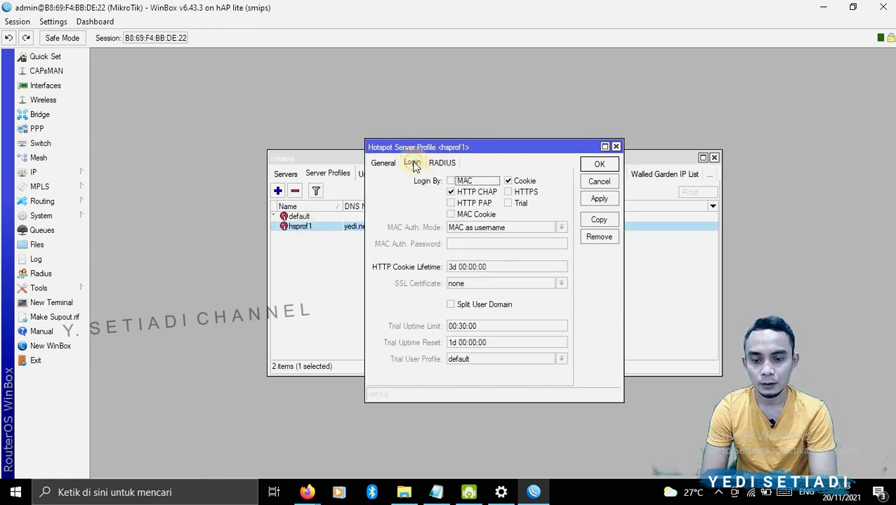
left_click(508, 182)
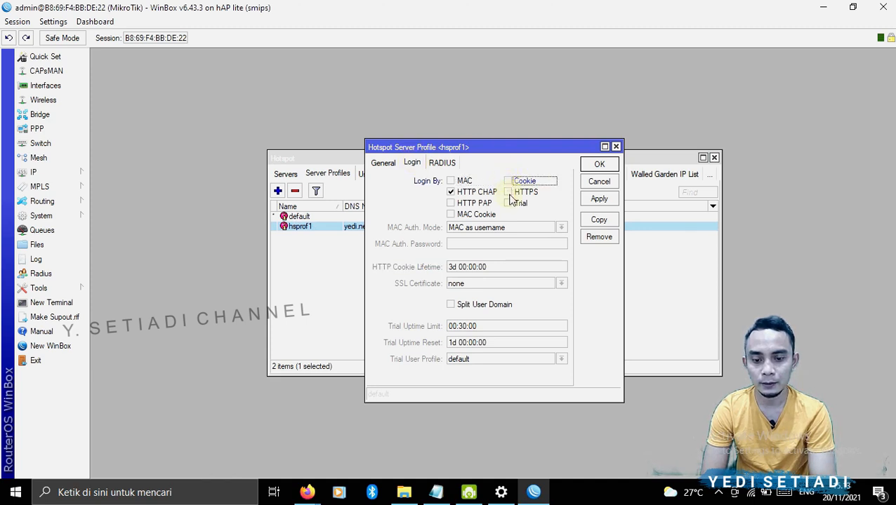
left_click(509, 194)
left_click(451, 215)
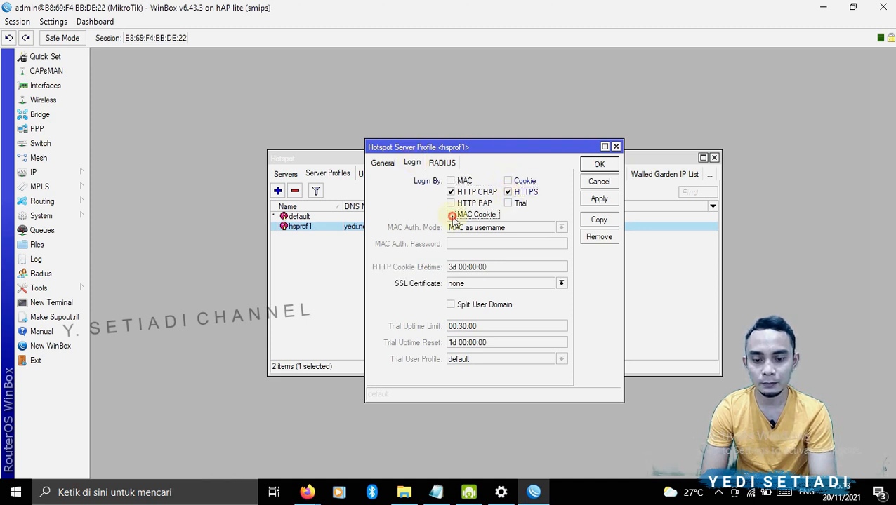
left_click(600, 199)
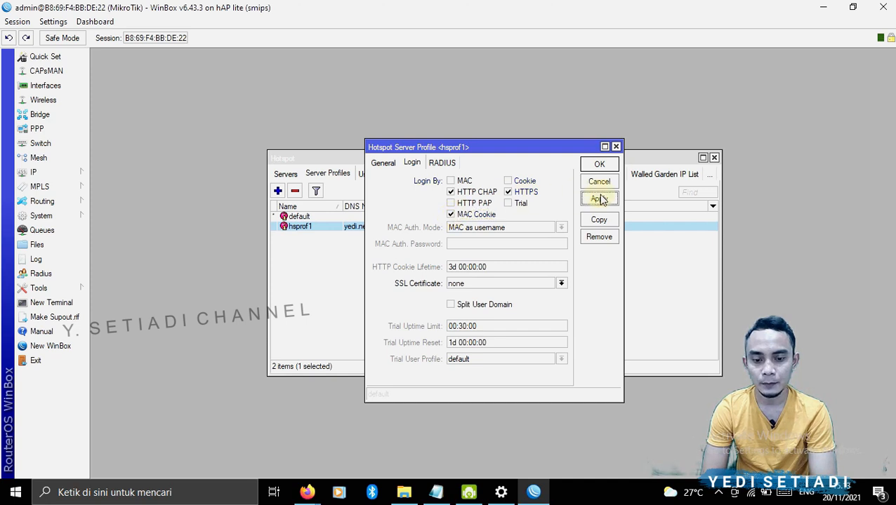
left_click(599, 165)
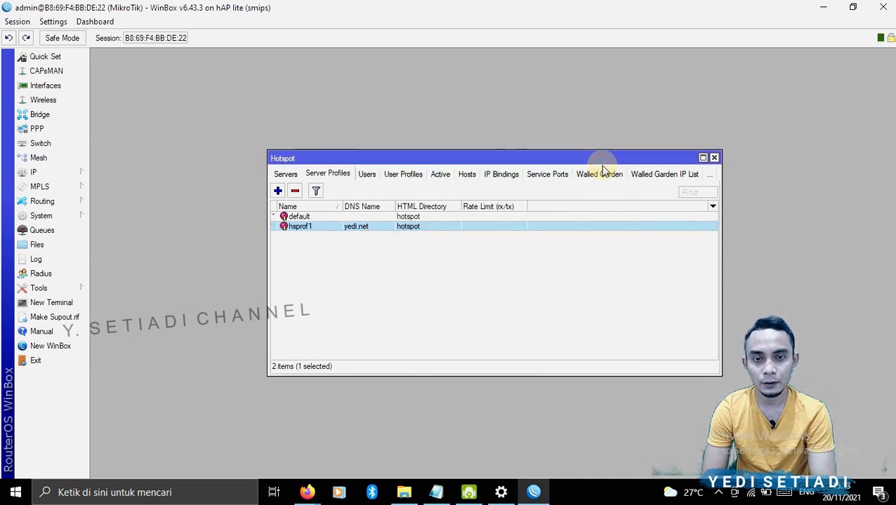
- Switch to the browser and log off the current hotspot session, opening the login page again
left_click(533, 492)
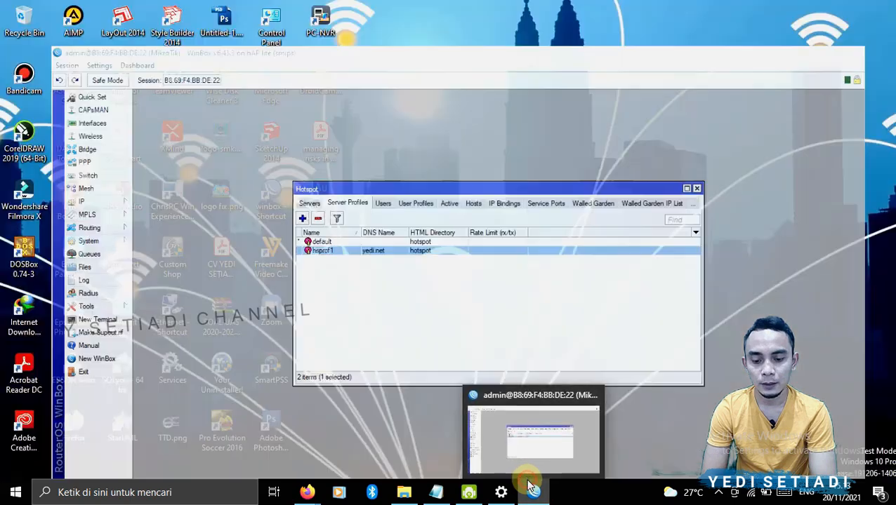
mouse_move(309, 494)
left_click(361, 444)
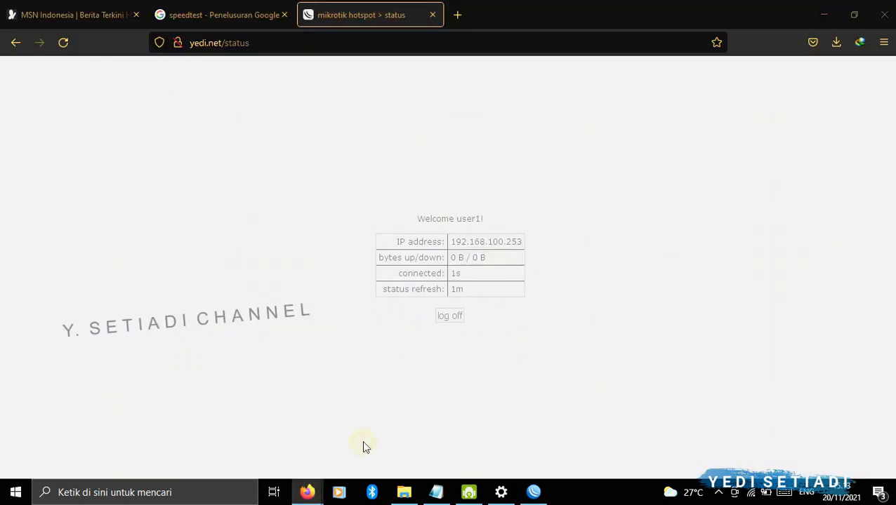
left_click(454, 314)
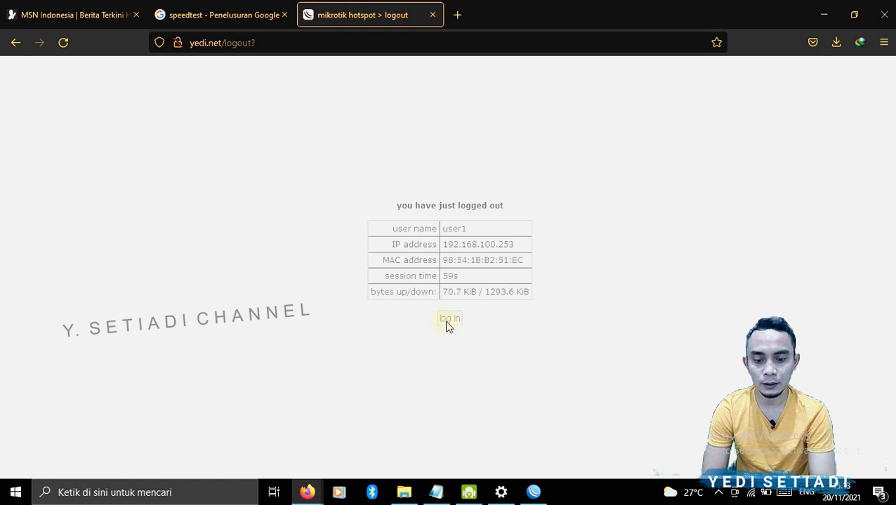
left_click(447, 322)
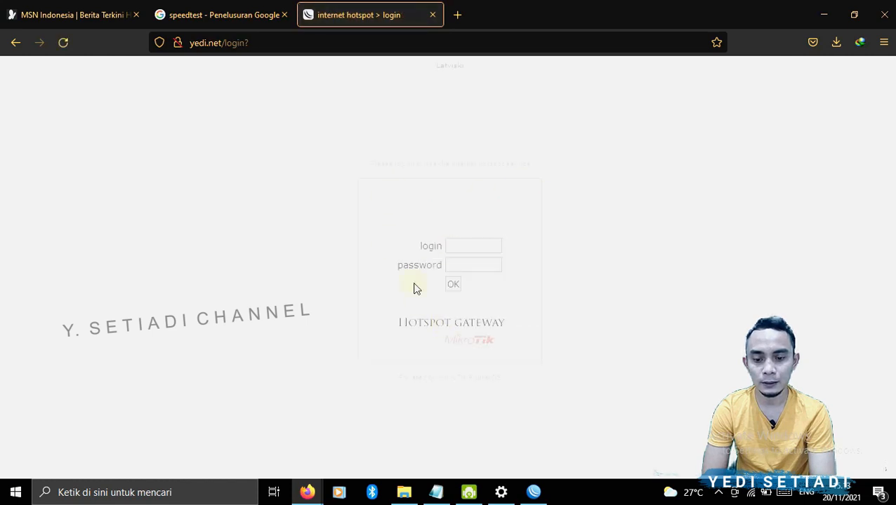
- Log in to the hotspot as user2, entering the account password
left_click(468, 248)
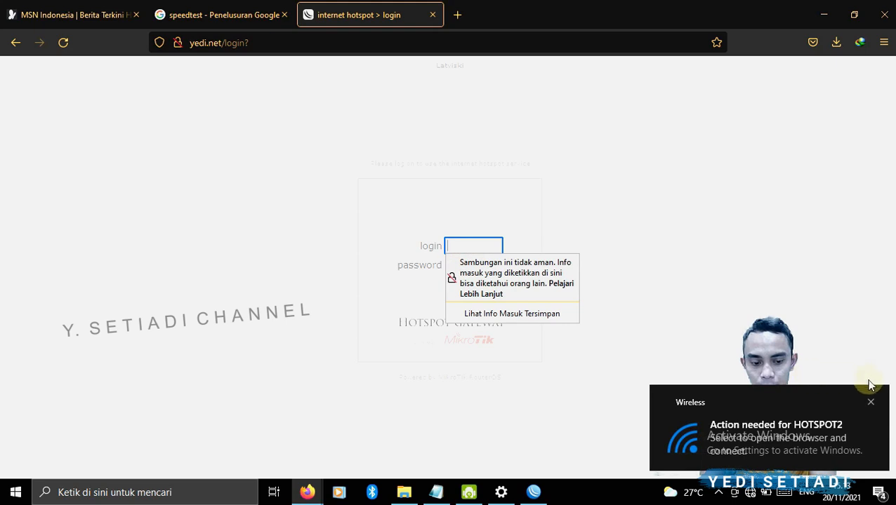
left_click(871, 402)
left_click(467, 245)
type("user")
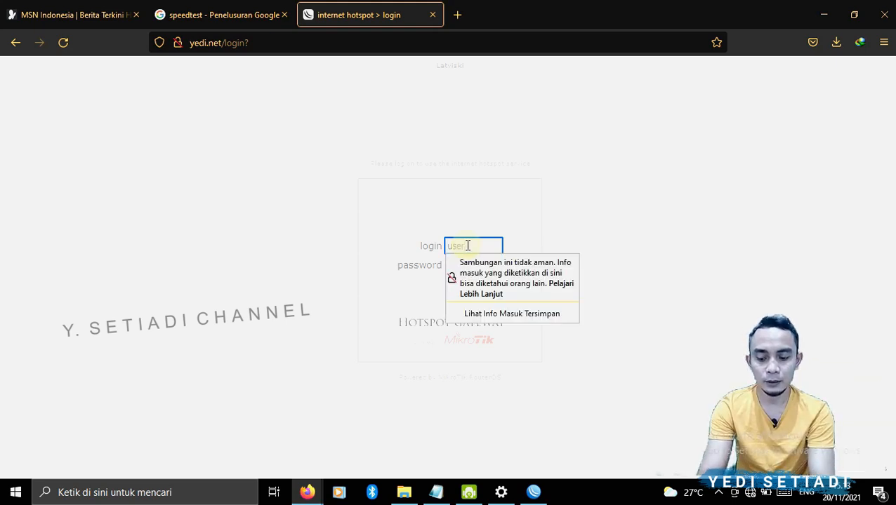
type("2")
key("Tab")
key("Tab")
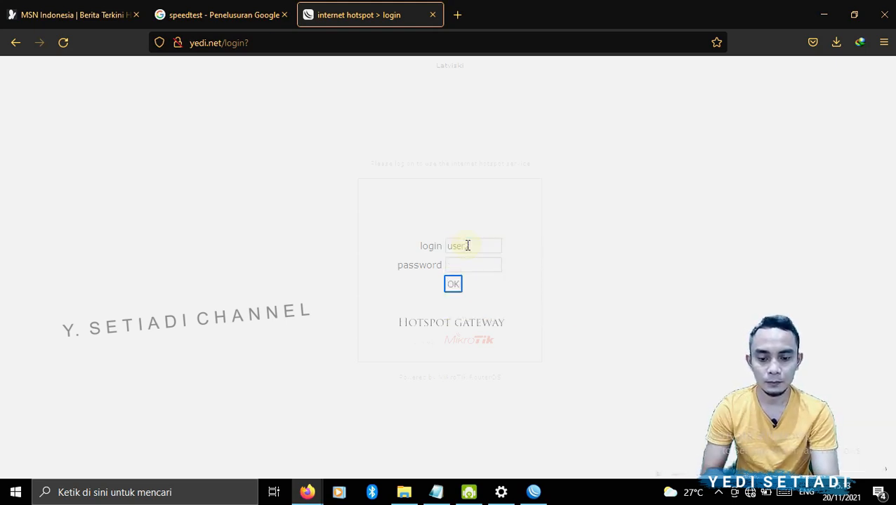
left_click(470, 266)
type("1")
key("Return")
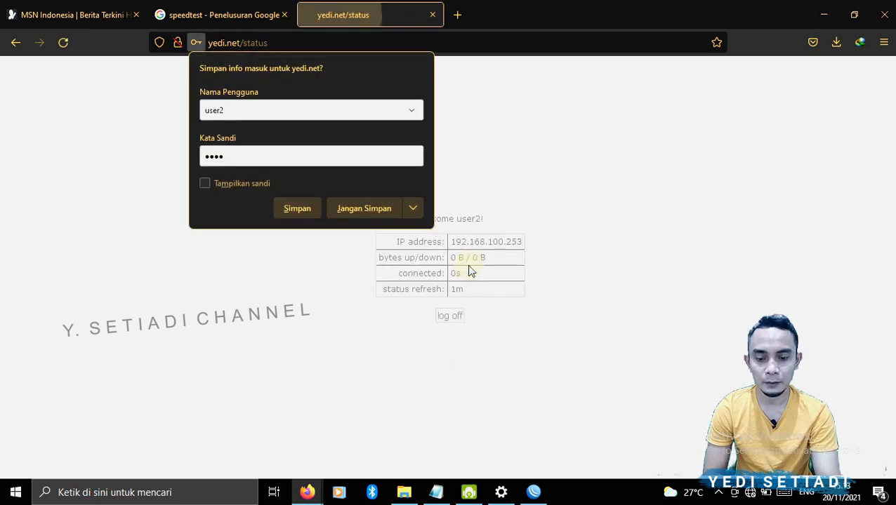
- Start the Google speed test on the speedtest tab, cancel it, and return to the hotspot tab
left_click(274, 15)
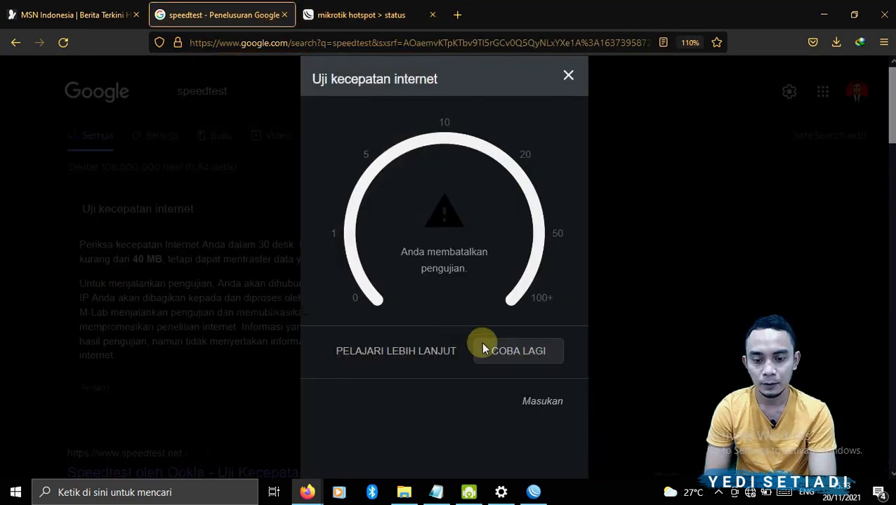
left_click(517, 353)
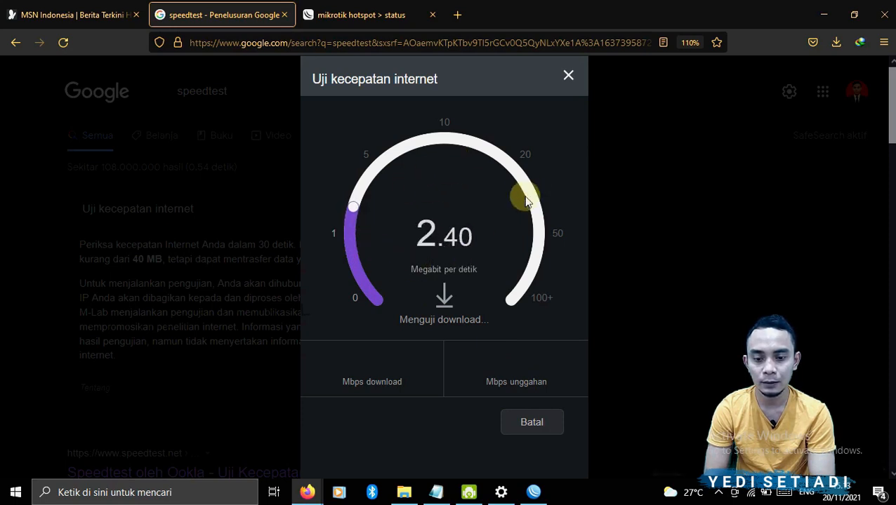
left_click(532, 424)
left_click(411, 13)
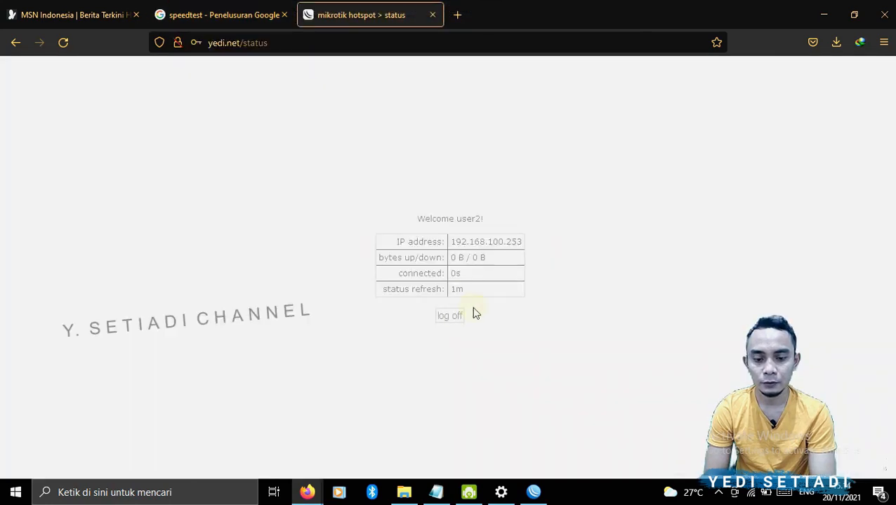
- Log off and log back in to the hotspot as siswa, entering the account password
left_click(453, 315)
left_click(449, 320)
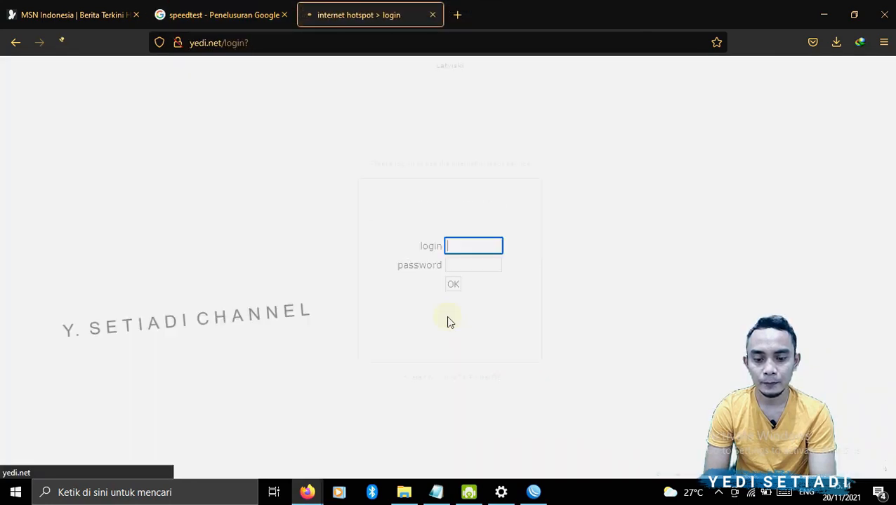
left_click(451, 244)
type("saya")
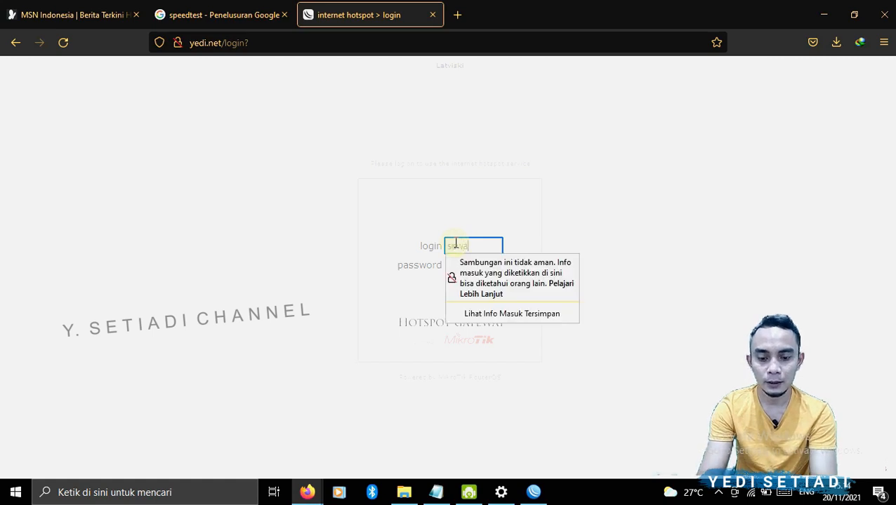
key("Tab")
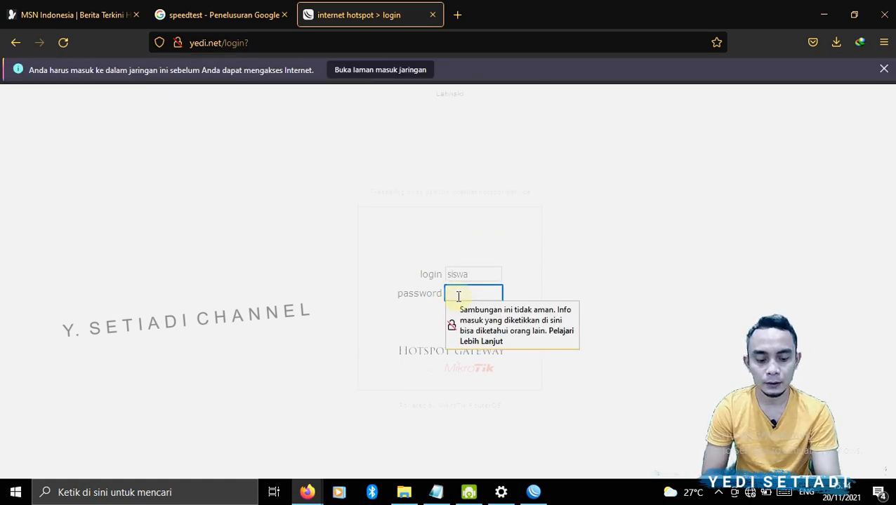
type("sis")
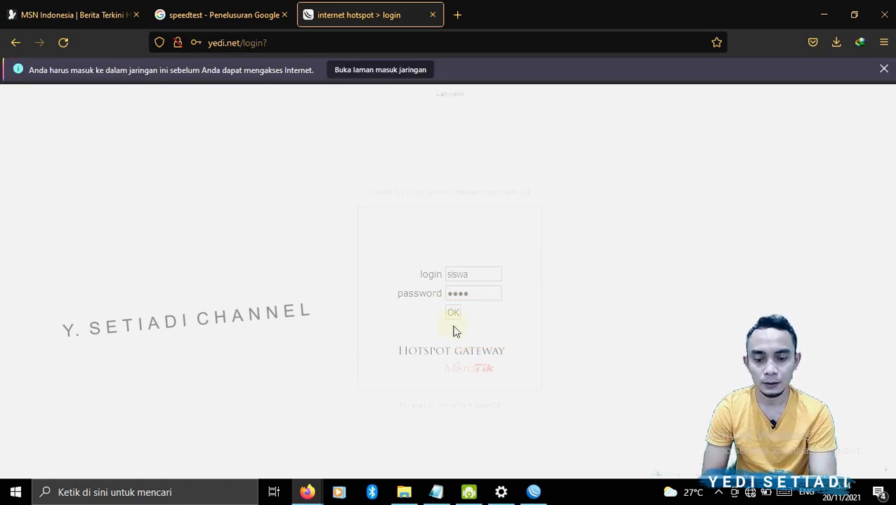
left_click(454, 313)
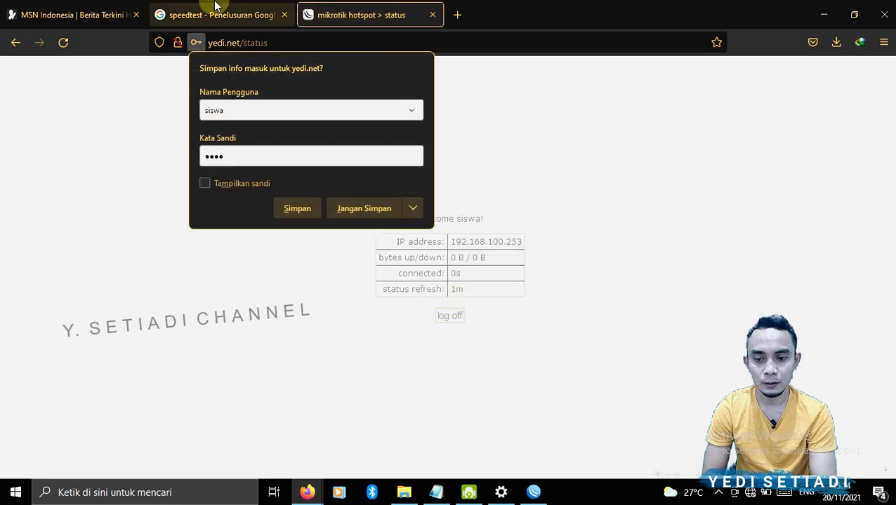
- Rerun the Google speed test on the speedtest tab
left_click(218, 14)
left_click(512, 353)
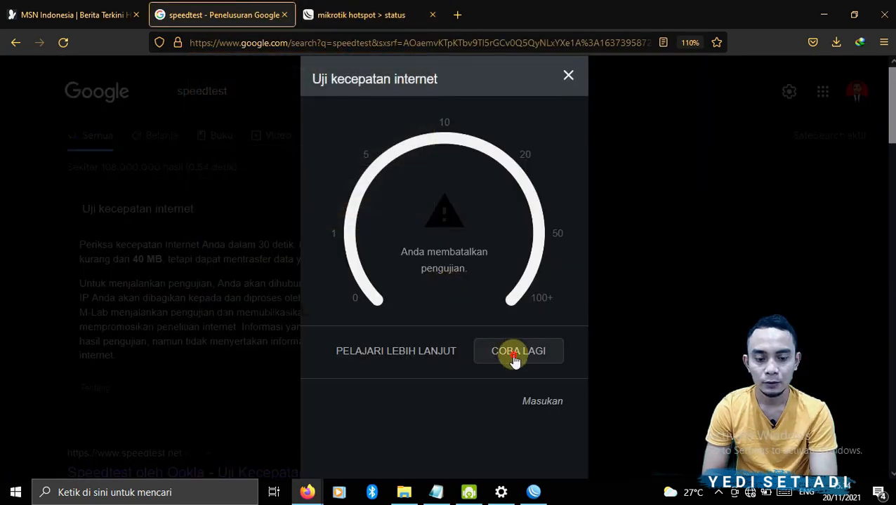